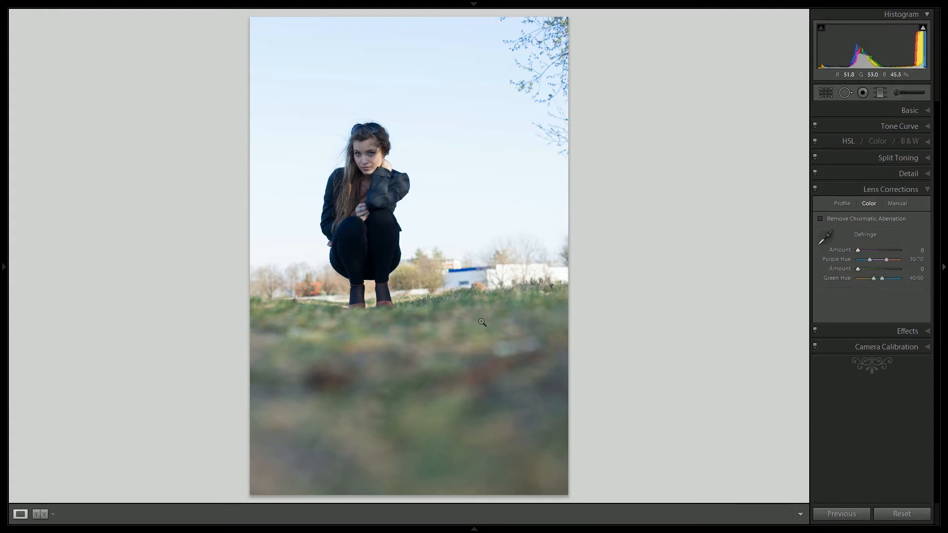
Crop the photo to a 1 x 1 aspect ratio, reframed more tightly around the crouching woman with a strip of grass below
click(824, 92)
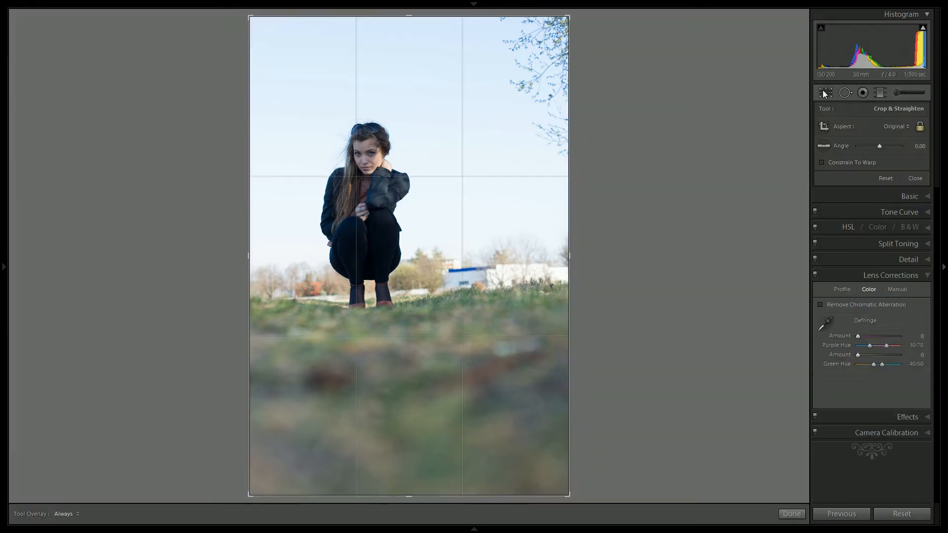
click(893, 126)
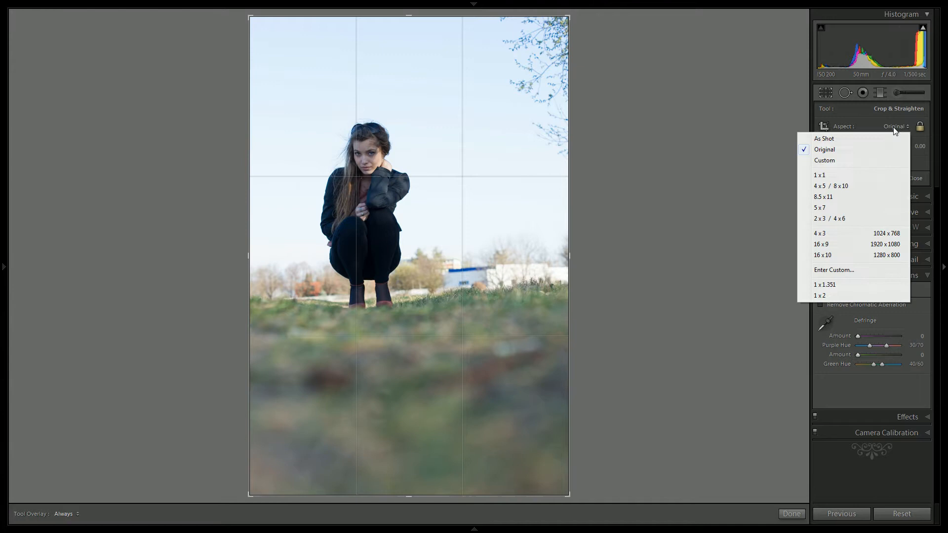
click(829, 169)
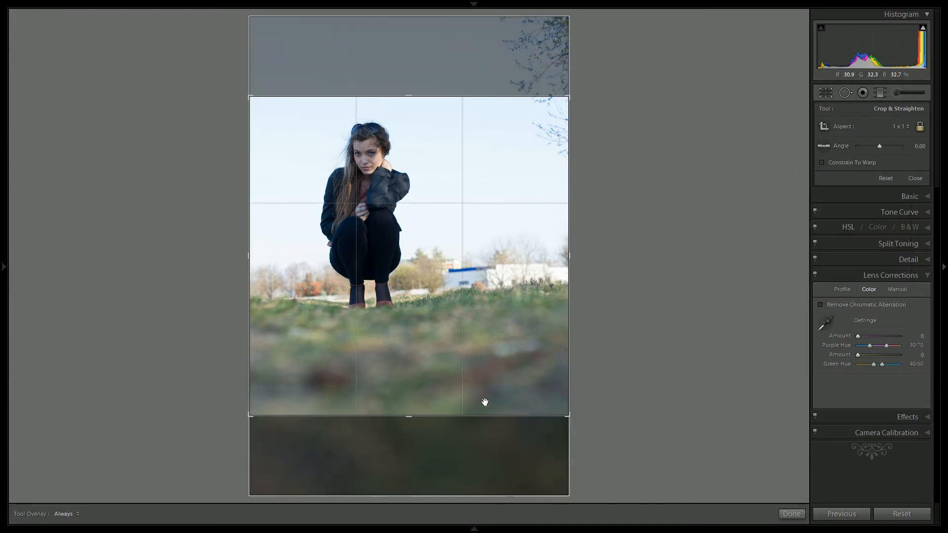
drag(421, 136, 415, 240)
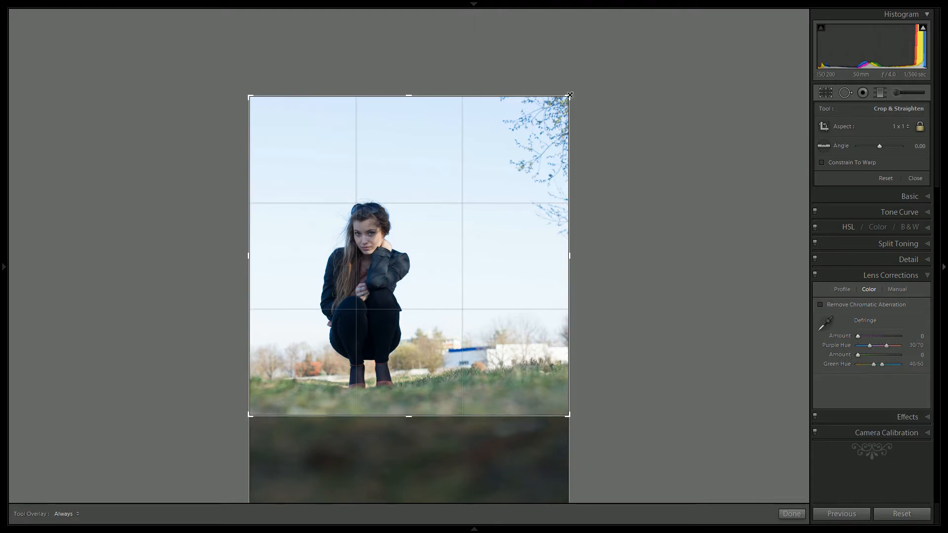
drag(569, 95, 539, 116)
click(789, 513)
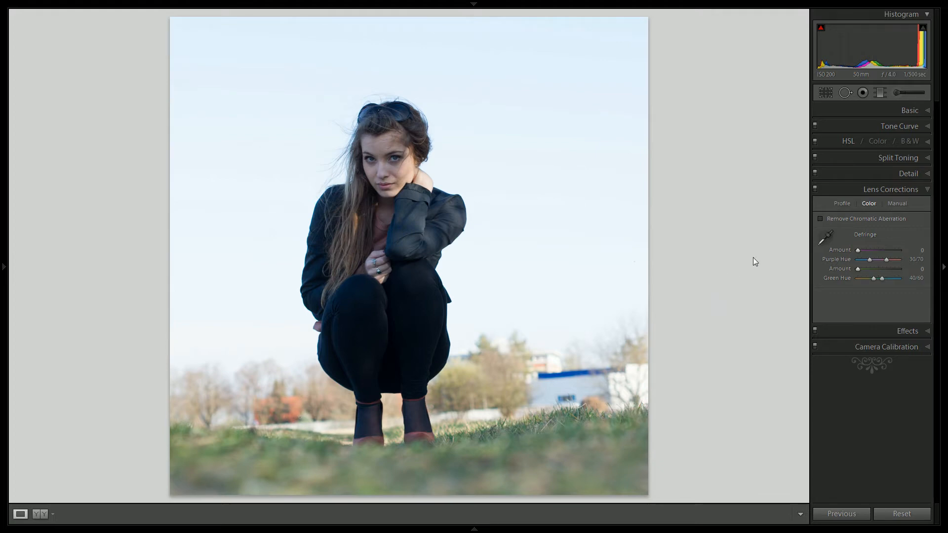
Raise the photo's exposure to +1.02 and its contrast to +30
click(866, 111)
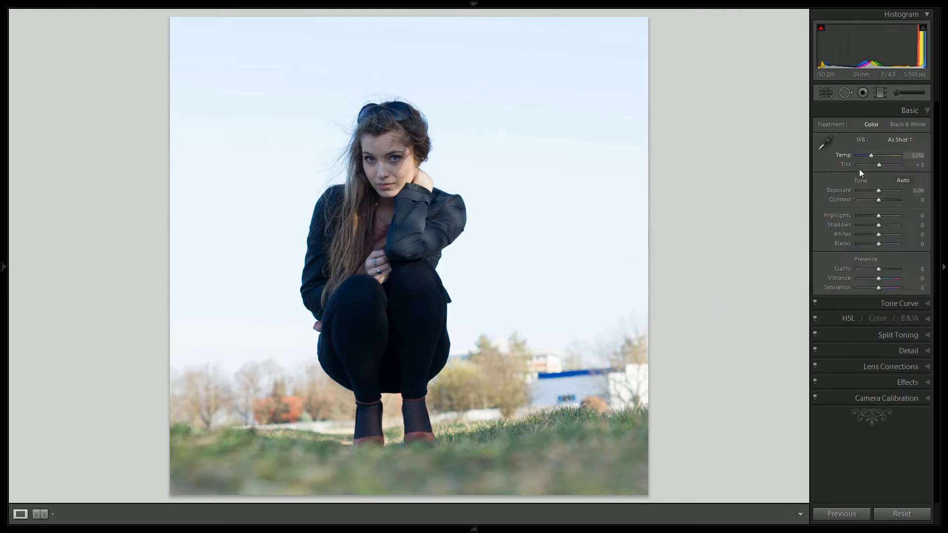
drag(877, 190, 878, 191)
scroll(878, 191, up, 9)
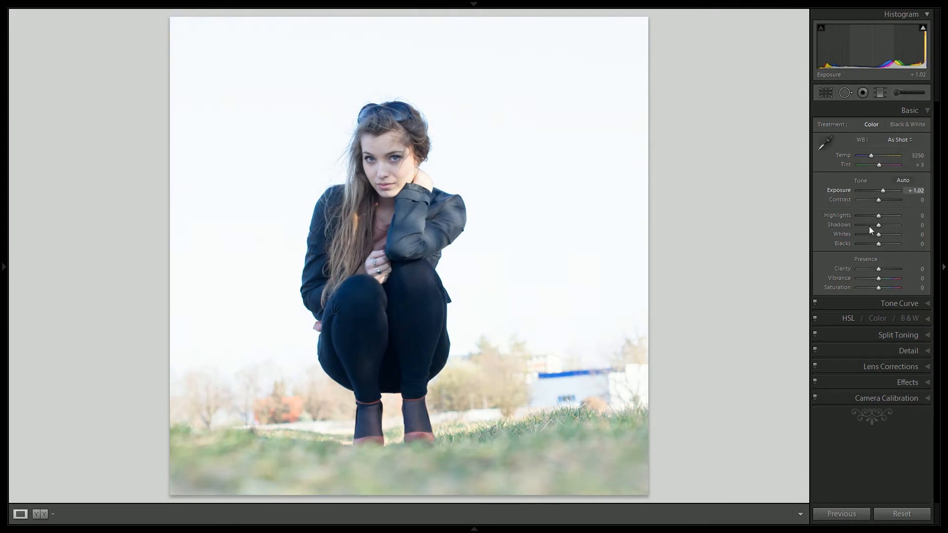
scroll(878, 201, up, 6)
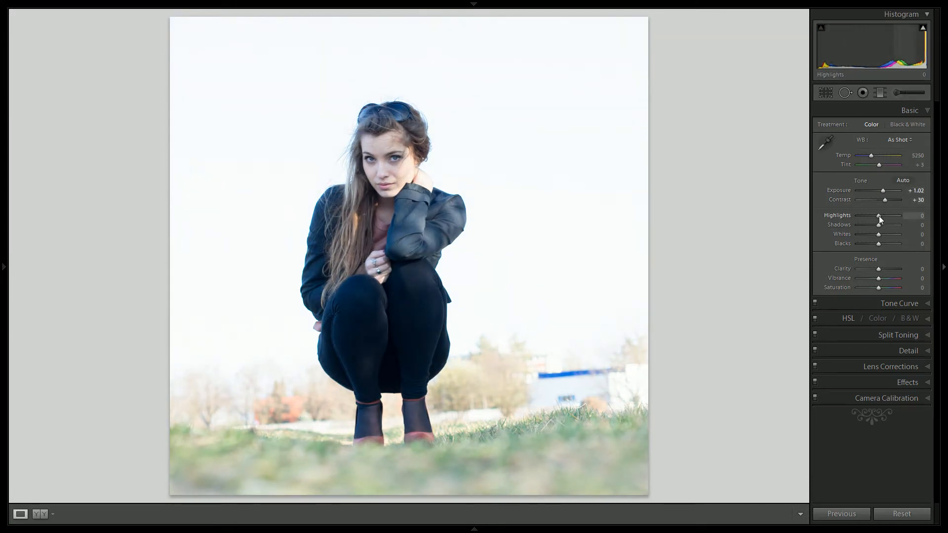
Lower the highlights and whites to -30 each and the blacks to -60
scroll(878, 215, down, 6)
scroll(879, 233, down, 4)
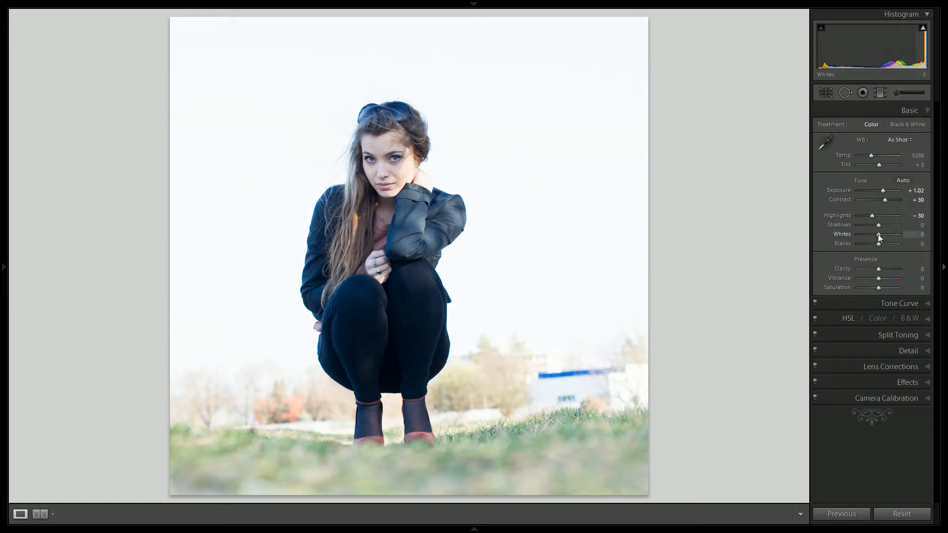
scroll(877, 234, down, 1)
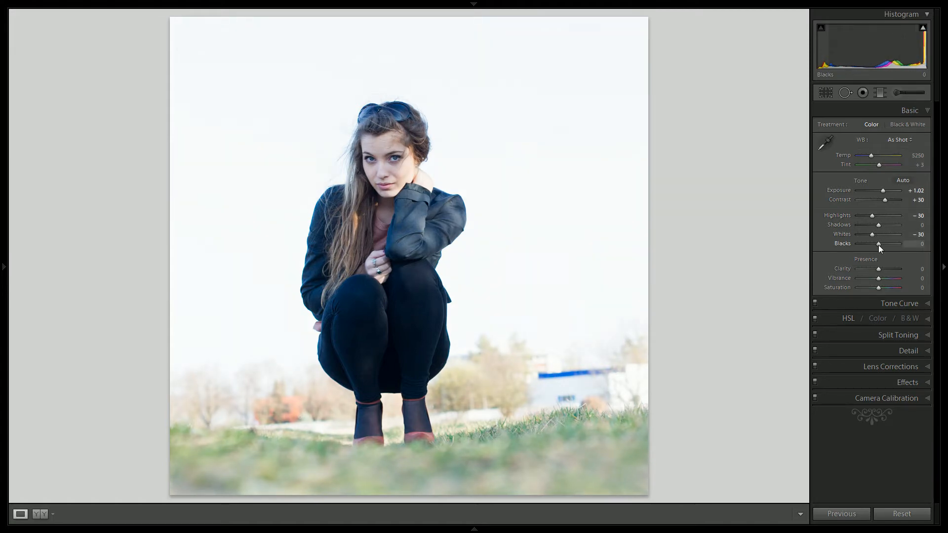
scroll(878, 241, down, 6)
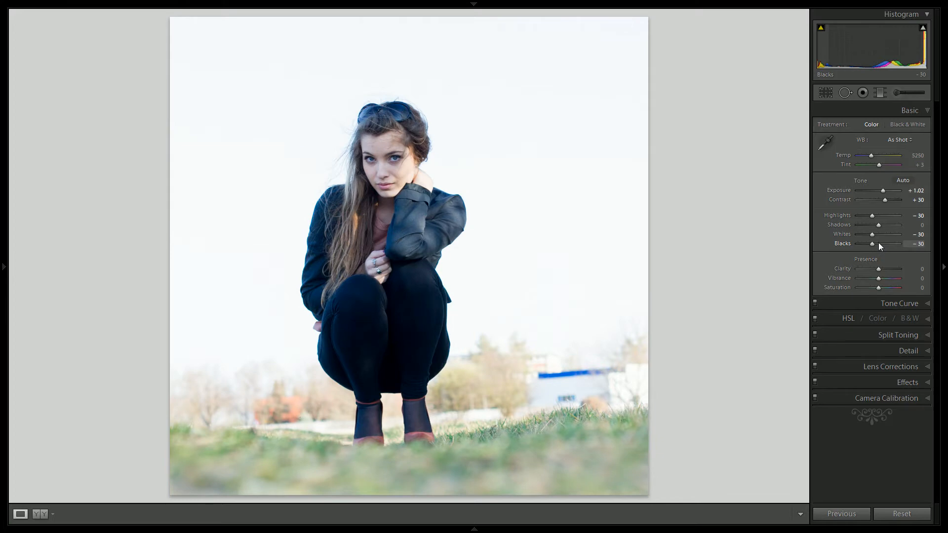
scroll(879, 246, down, 2)
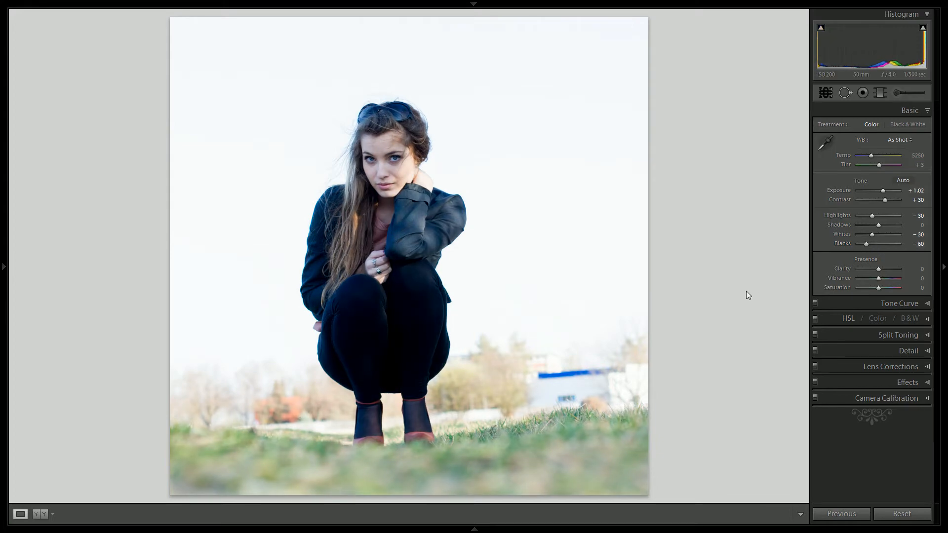
Set the exposure to +2.00 and adjust the white balance to a temperature of 5750 and a tint of +13
click(916, 190)
text(2)
key(Return)
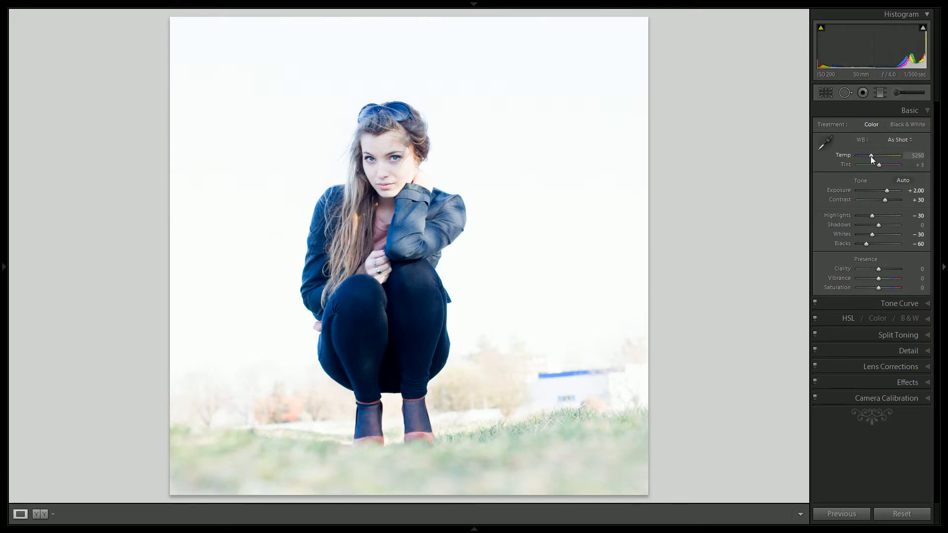
drag(870, 157, 879, 165)
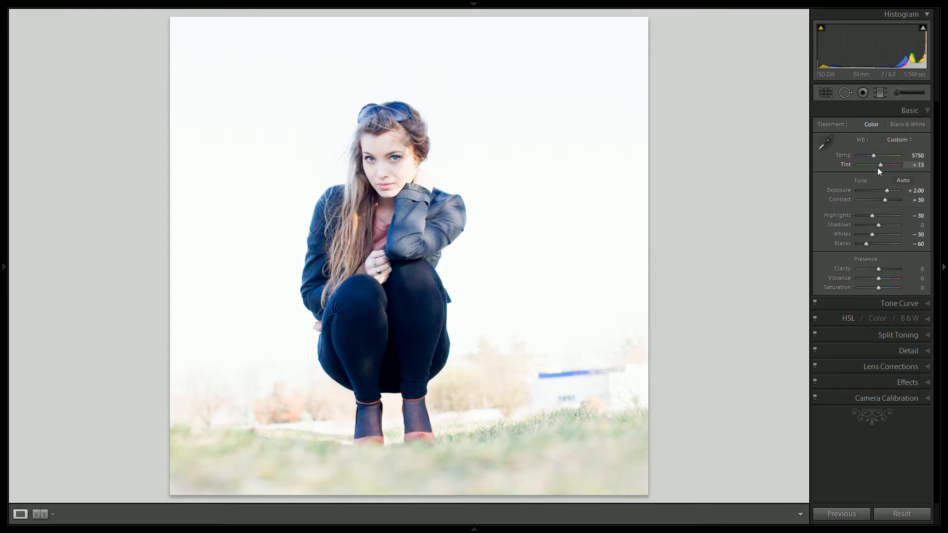
Set clarity to +30, vibrance to +60 and saturation to +10
key(Up)
key(Up)
key(Up)
key(Up)
key(Up)
key(Up)
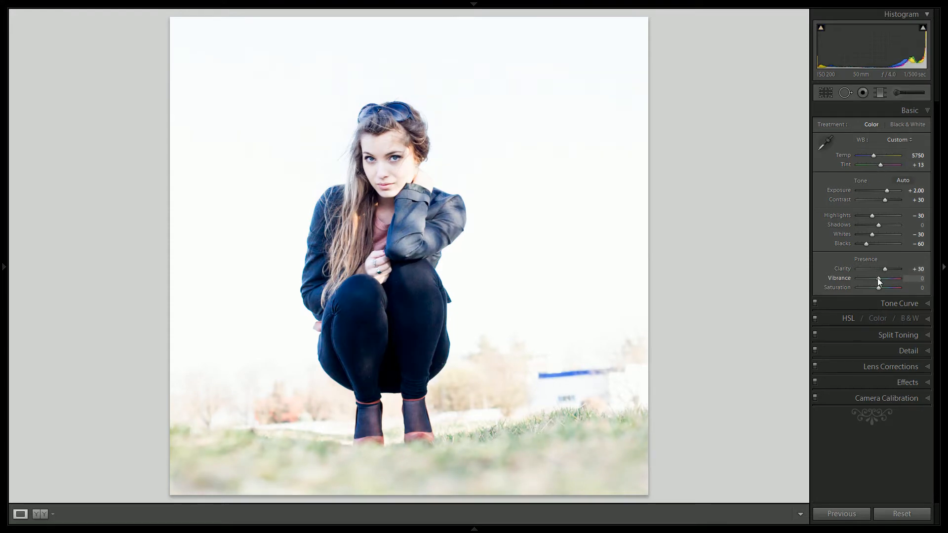
key(Up)
key(Up)
key(Up)
key(Up)
key(Up)
key(Up)
key(Up)
key(Up)
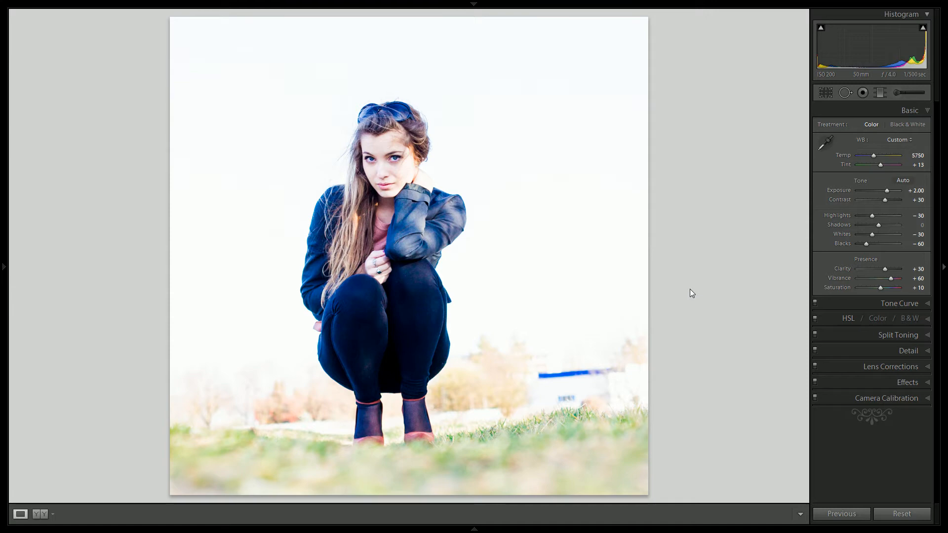
Split-tone the highlights with the yellow preset swatch at hue 52 and reduce its saturation to 30
click(875, 334)
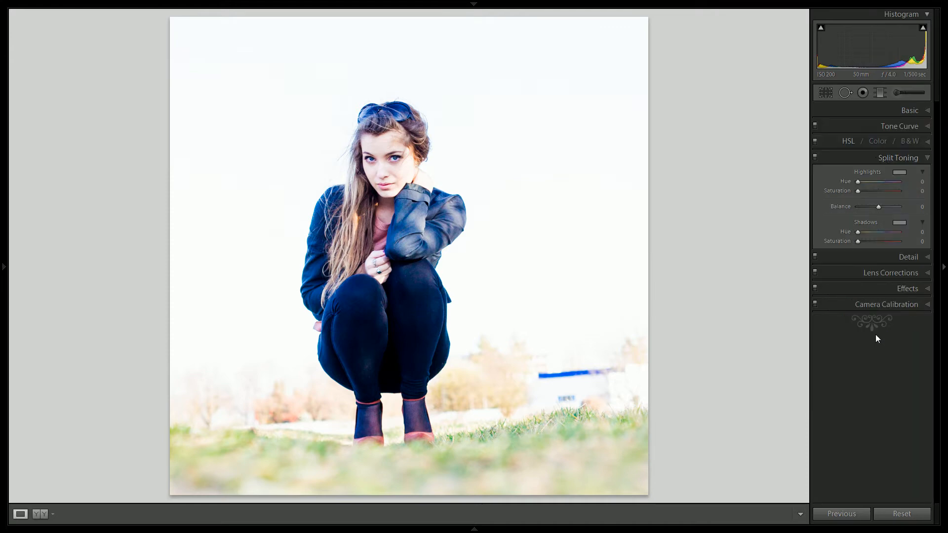
click(901, 174)
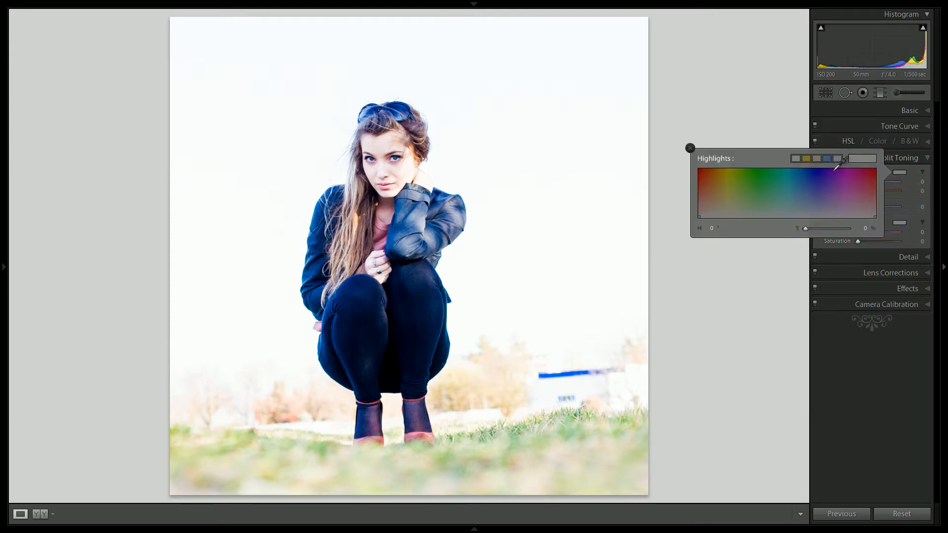
click(806, 157)
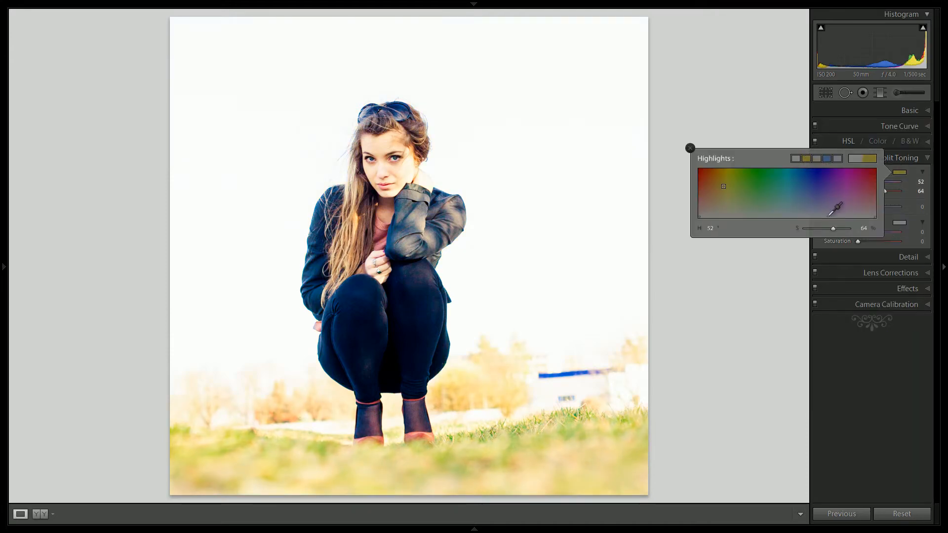
drag(833, 229, 818, 229)
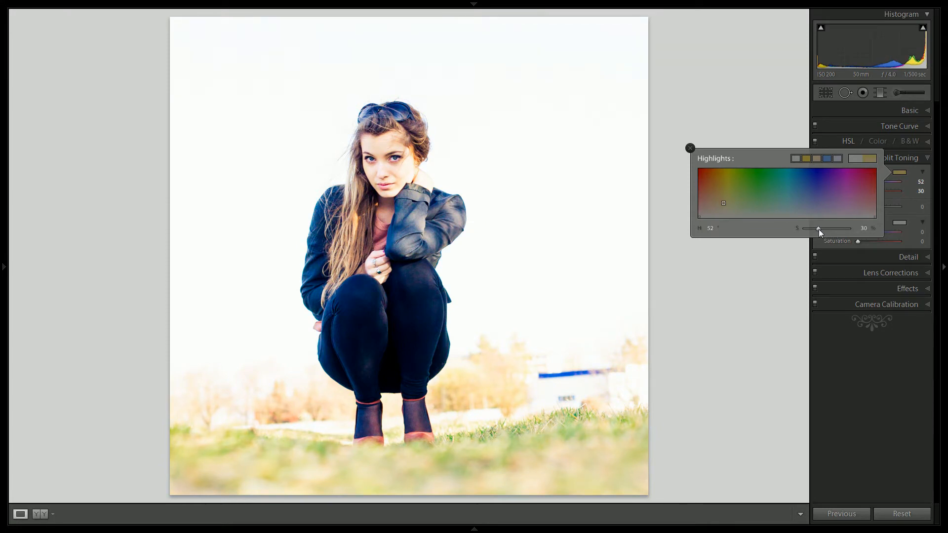
click(689, 148)
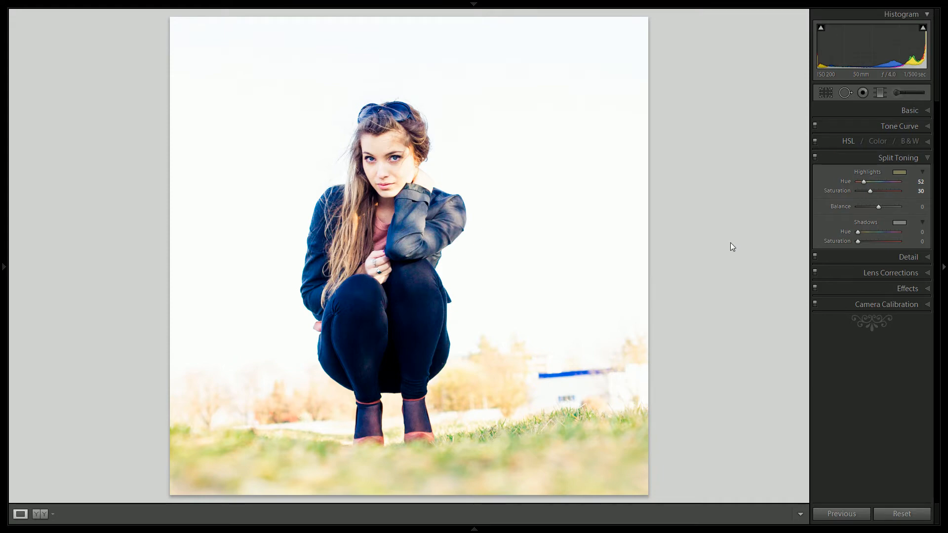
Apply noise reduction with luminance set to 30 and color set to 40
click(390, 349)
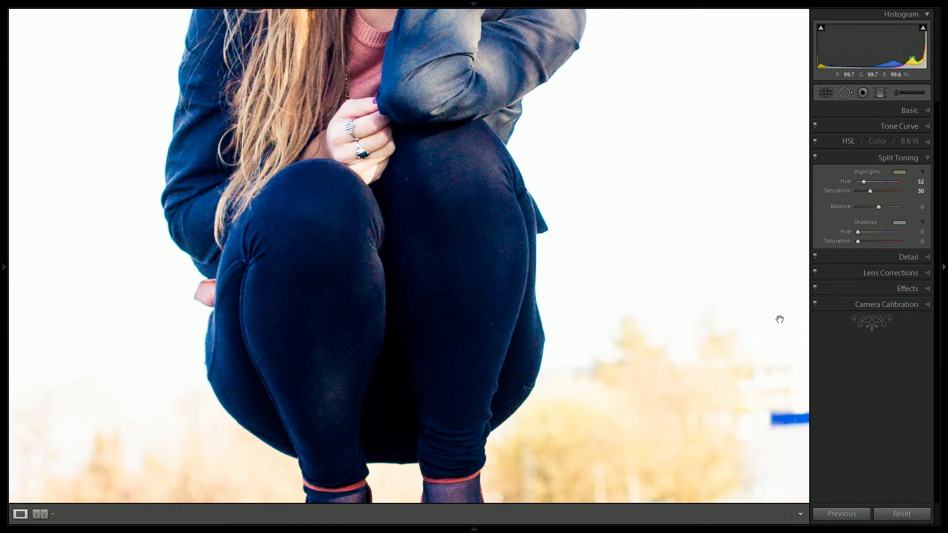
click(869, 256)
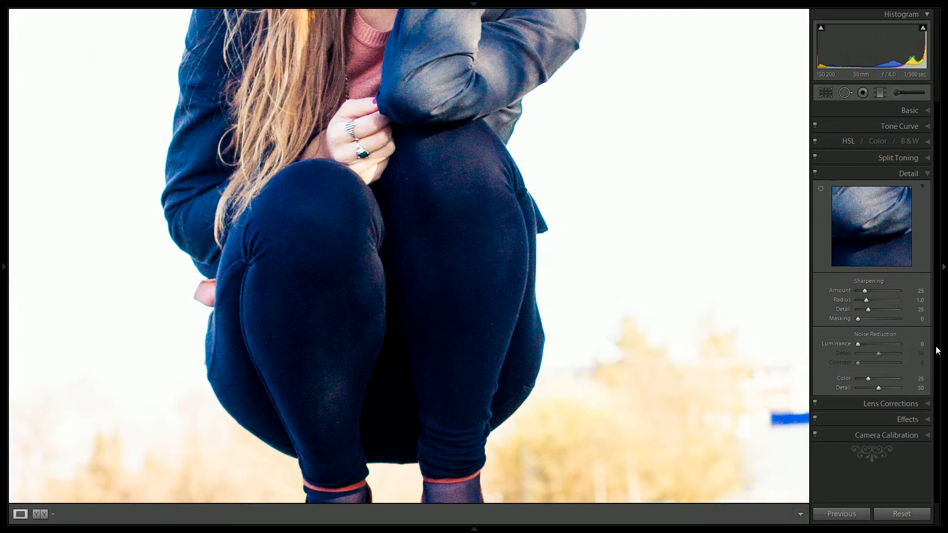
click(921, 342)
text(30)
key(Return)
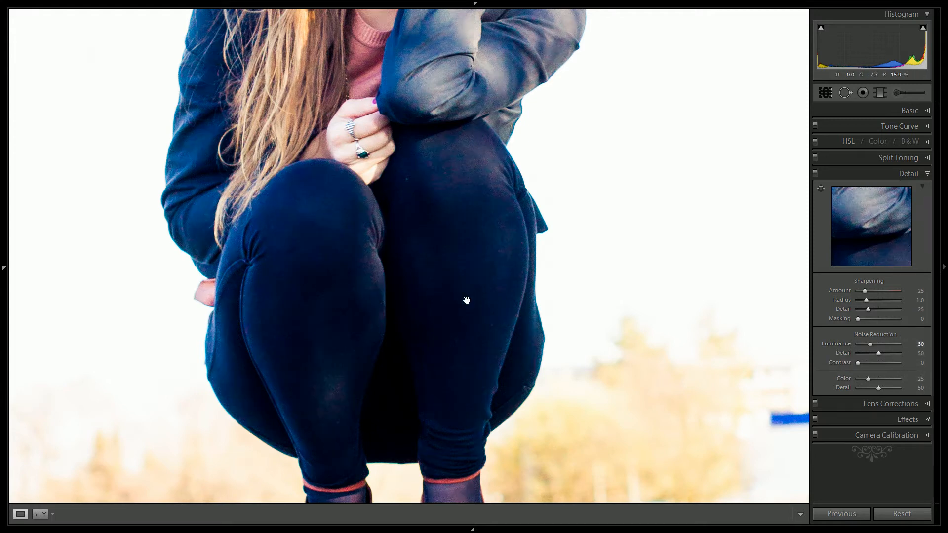
click(920, 378)
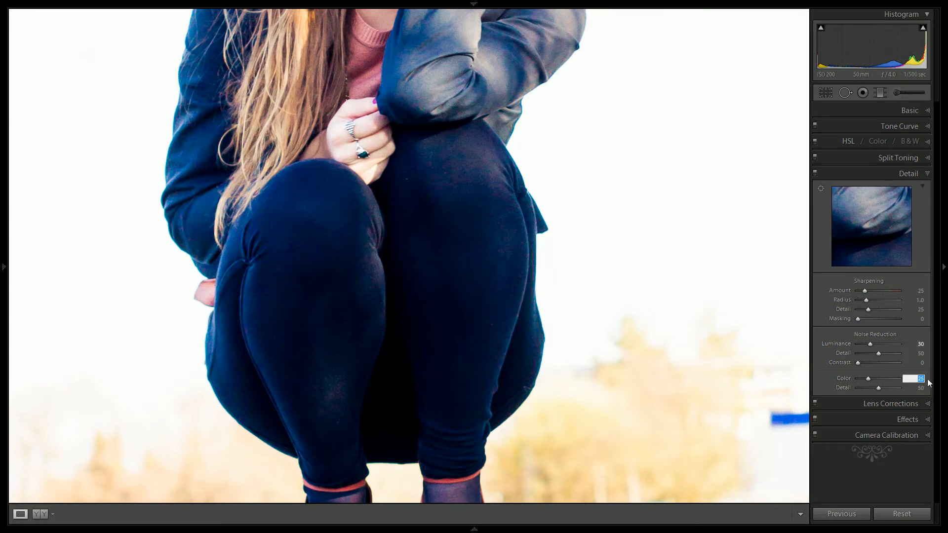
text(40)
key(Return)
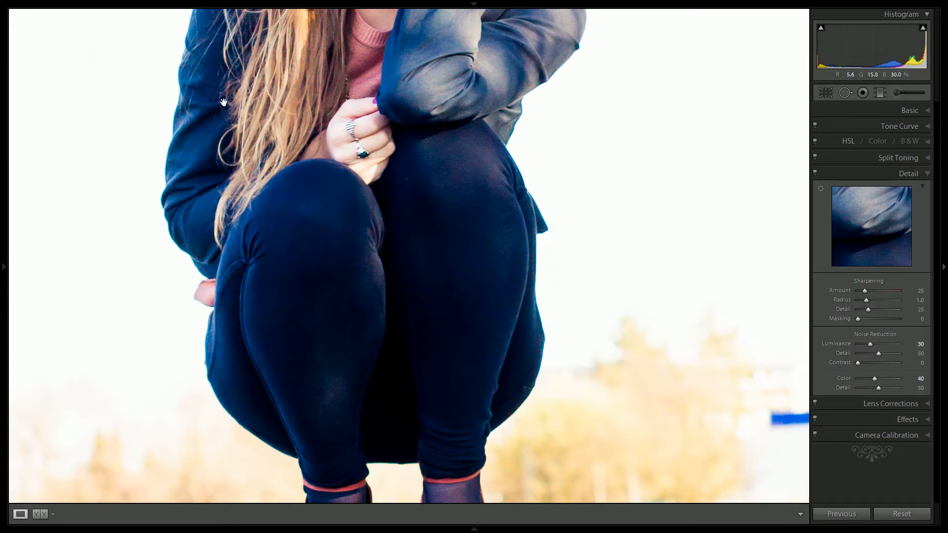
Set the sharpening amount to 50 and its masking to 50
click(920, 290)
text(50)
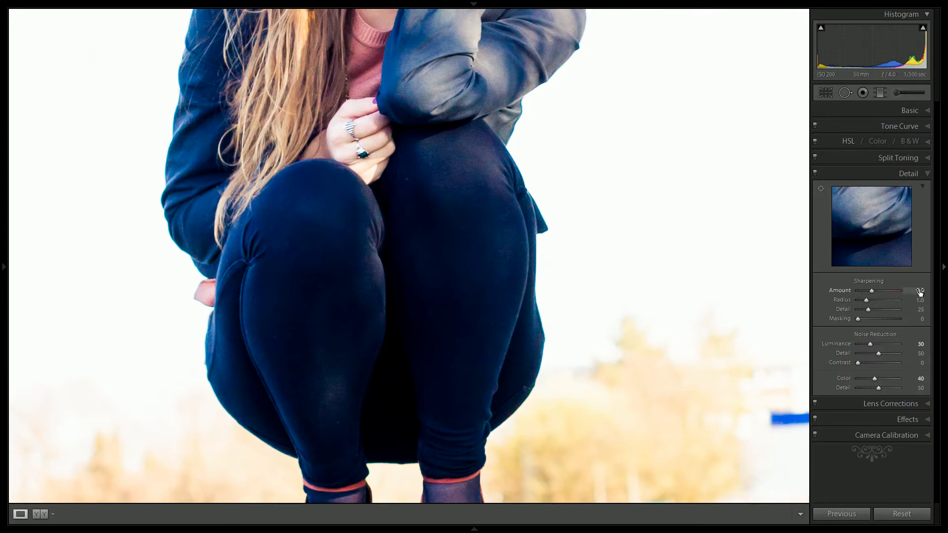
click(921, 319)
text(50)
key(Return)
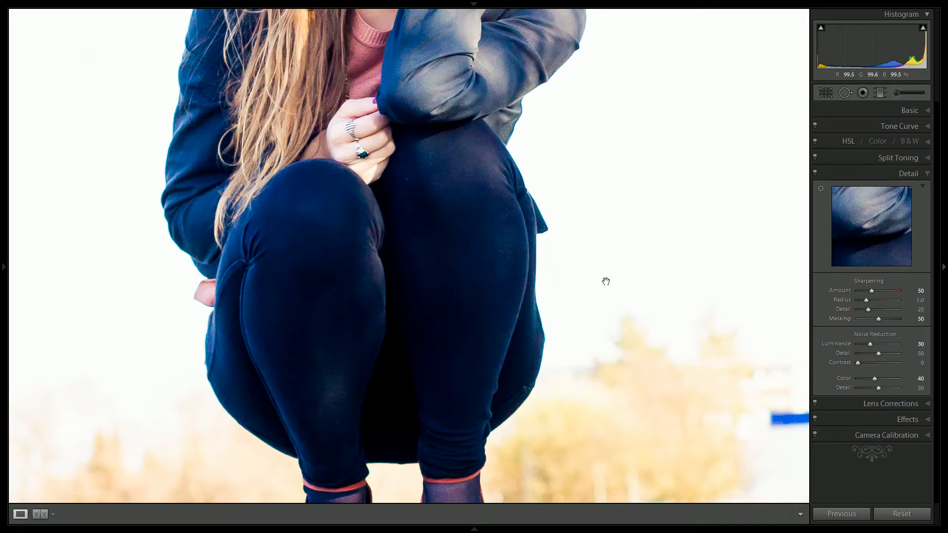
click(472, 275)
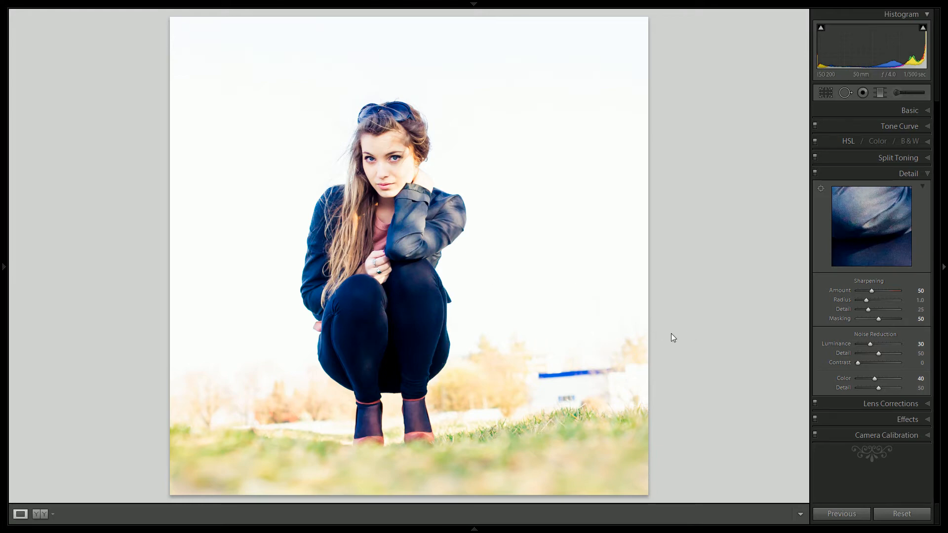
Enable chromatic aberration removal in the lens corrections
click(309, 316)
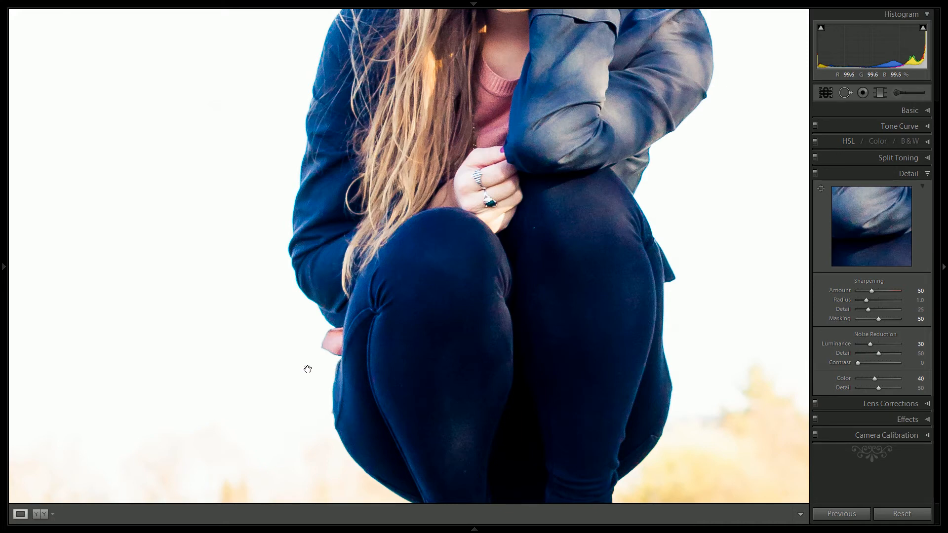
click(872, 404)
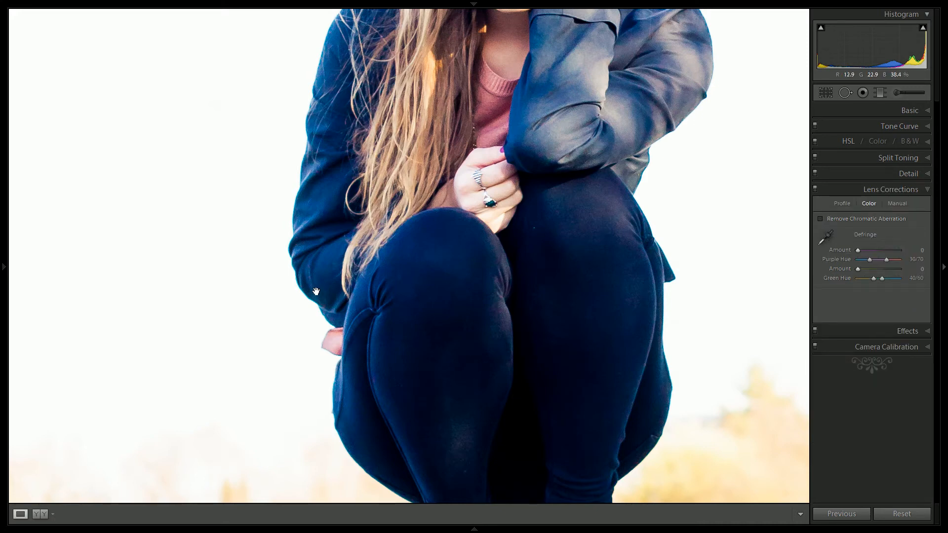
click(819, 219)
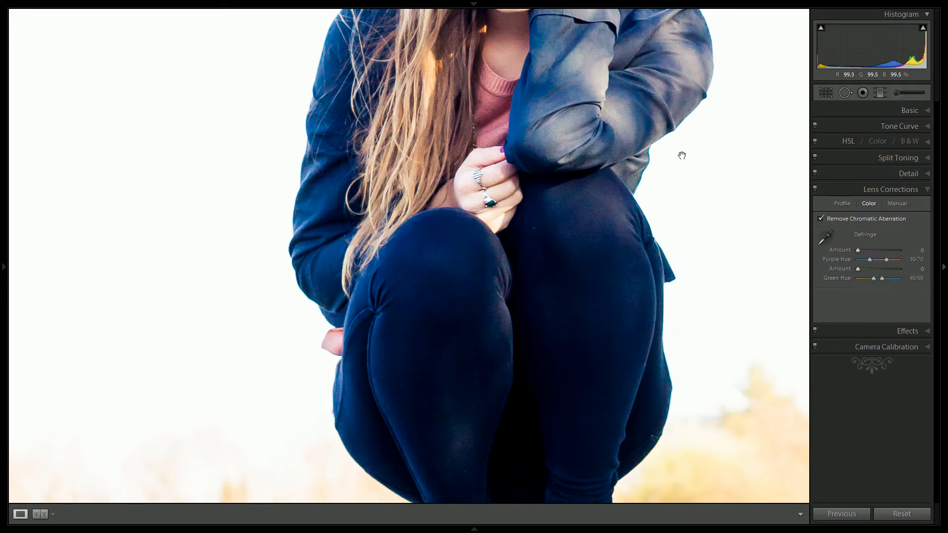
Paint a Defringe 100 adjustment brush stroke from the woman's raised shoulder down along the adjoining edge of her jacket and leg
click(703, 98)
click(633, 163)
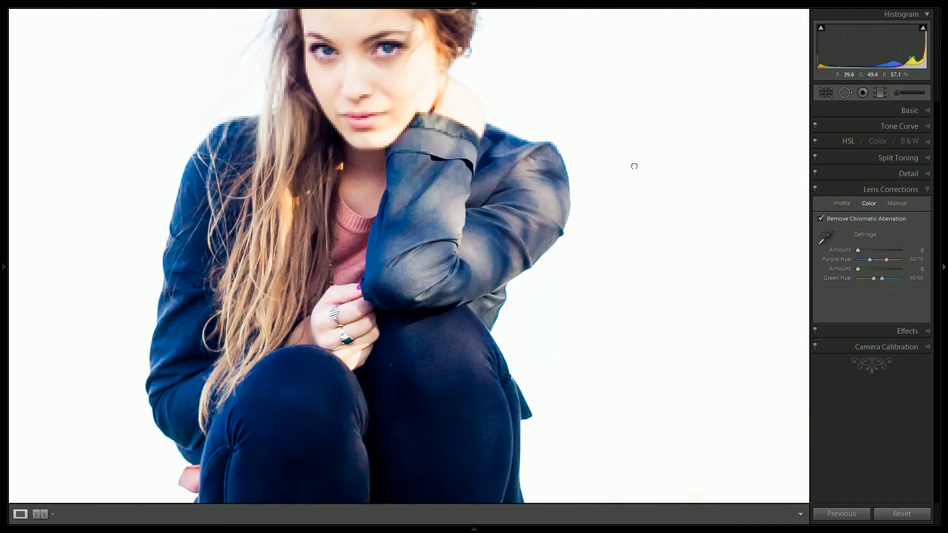
click(635, 165)
click(472, 256)
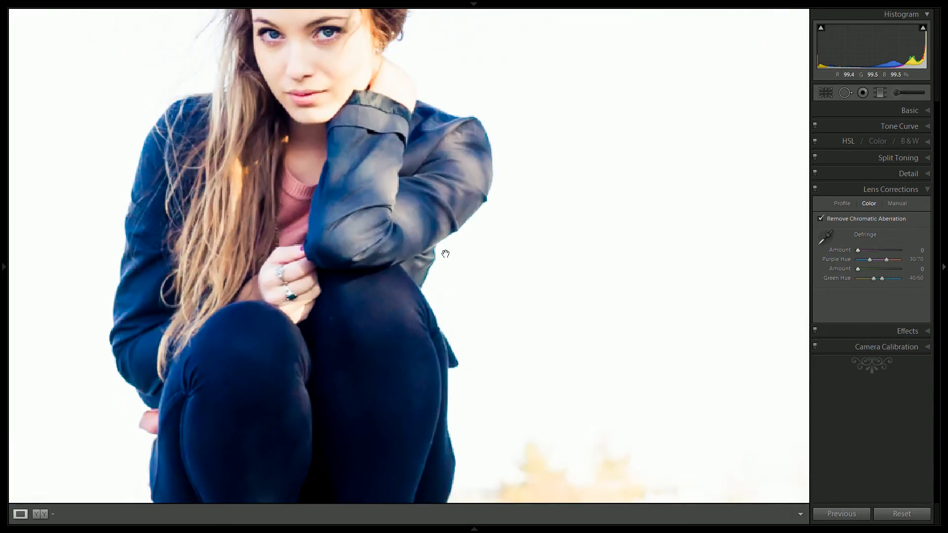
click(895, 90)
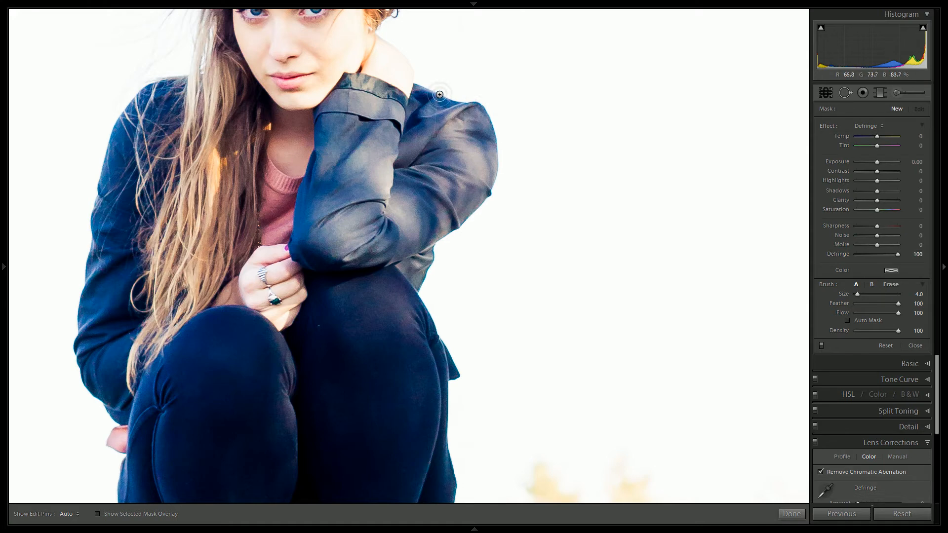
key(h)
mouse_move(461, 102)
mouse_down()
mouse_move(483, 104)
mouse_move(495, 173)
mouse_move(480, 216)
mouse_move(437, 246)
mouse_move(419, 295)
mouse_move(461, 372)
mouse_move(457, 383)
mouse_move(486, 372)
mouse_up()
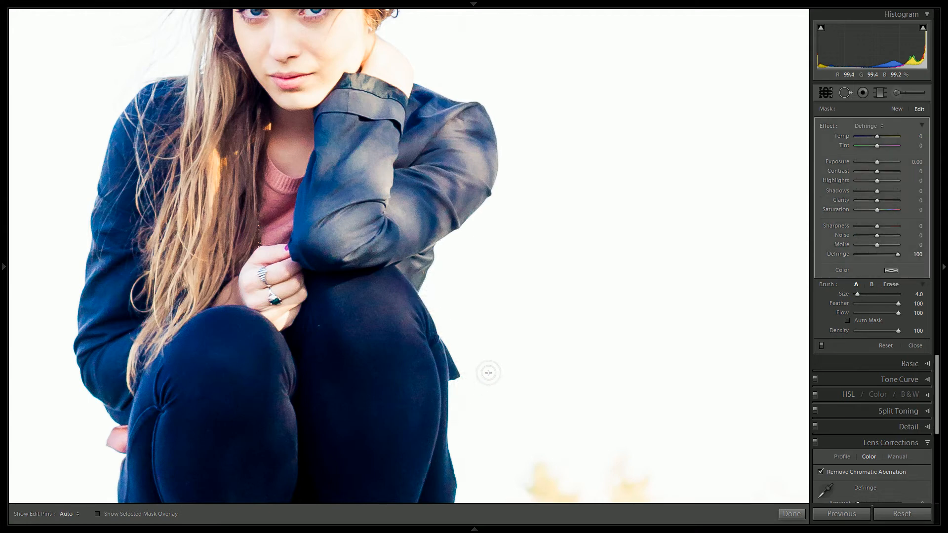
Finish the Defringe brush adjustment along the outer edge of the woman's jacket and leg
mouse_move(448, 429)
mouse_down()
mouse_move(431, 311)
mouse_move(436, 252)
mouse_up()
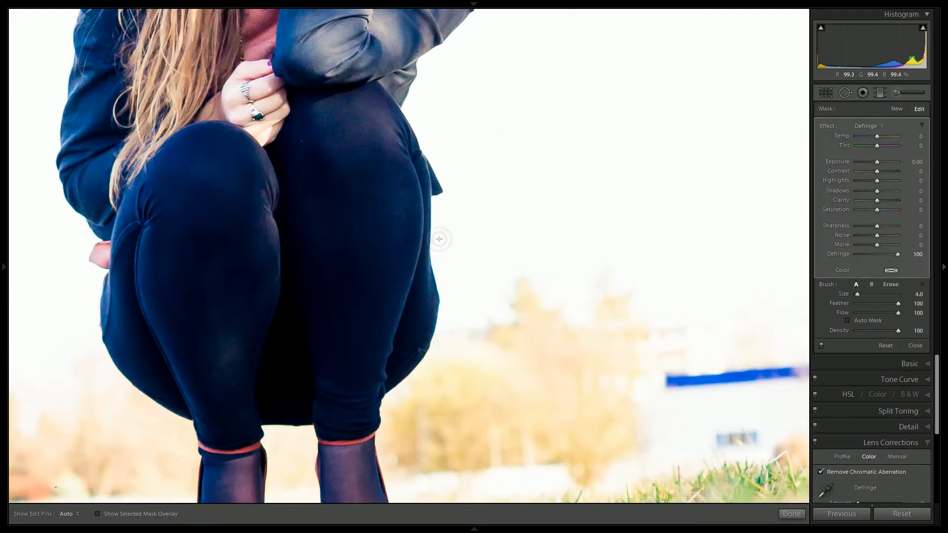
key(h)
key(h)
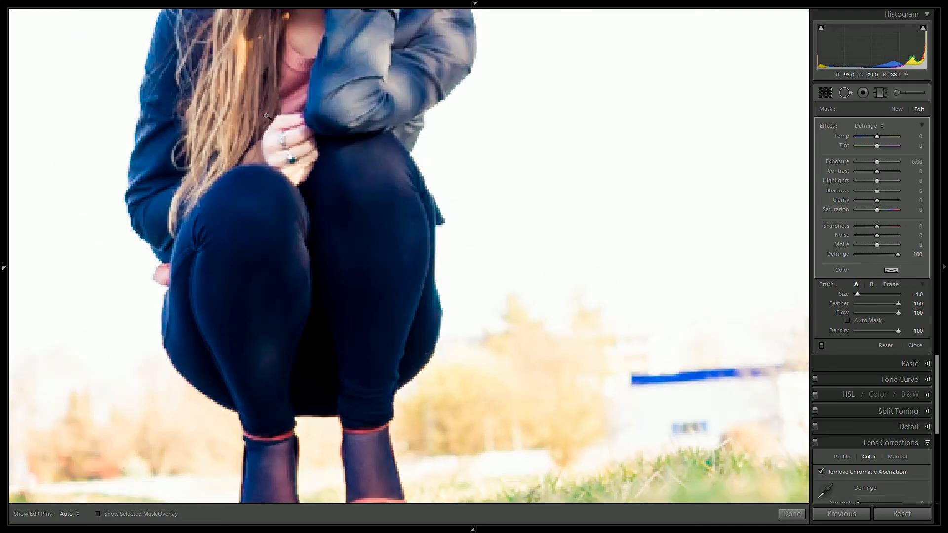
click(257, 107)
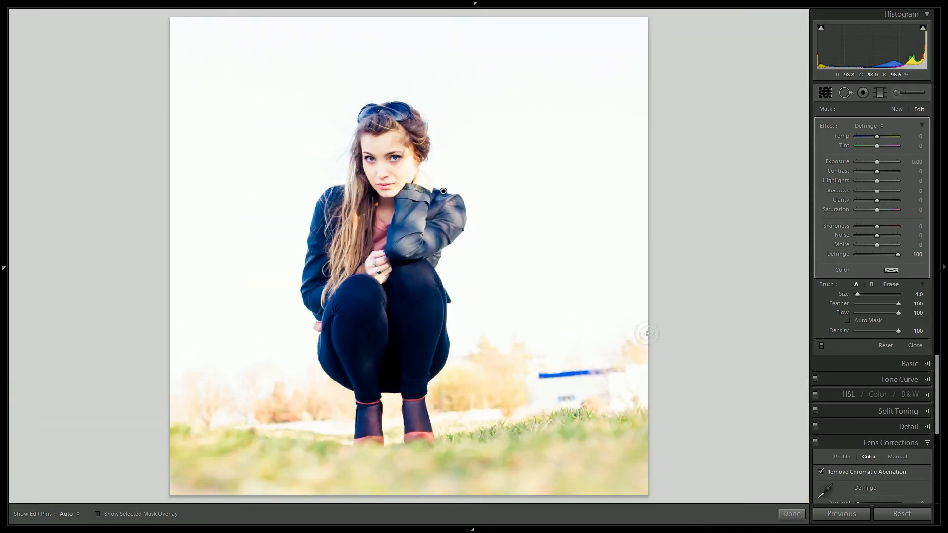
click(791, 514)
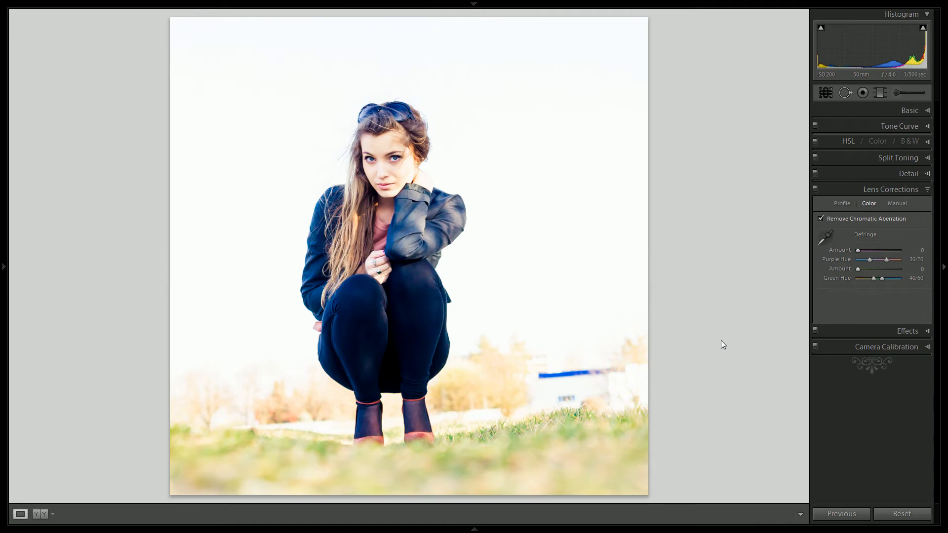
Paint the woman's leggings with a new size 6 adjustment brush using Defringe 0, Shadows -10 and Saturation -20
click(896, 93)
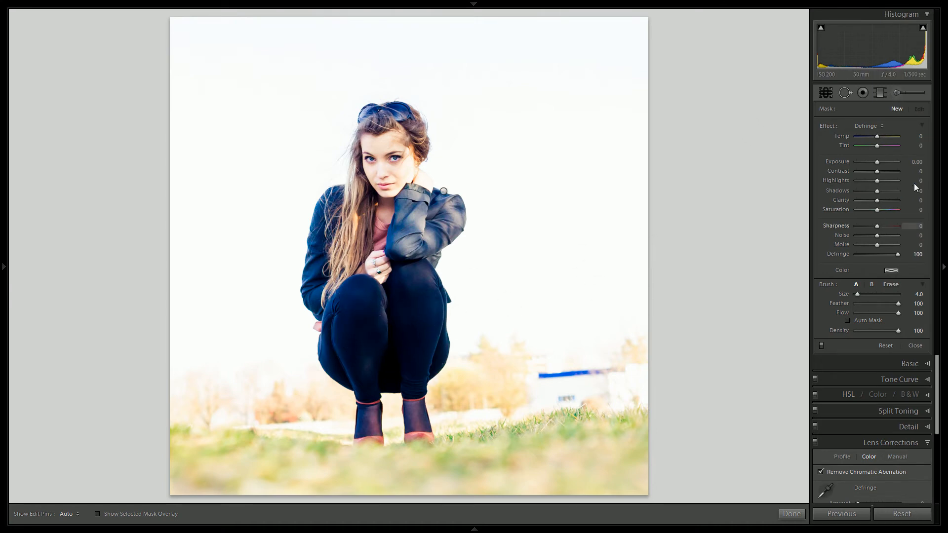
double_click(832, 256)
scroll(359, 292, up, 3)
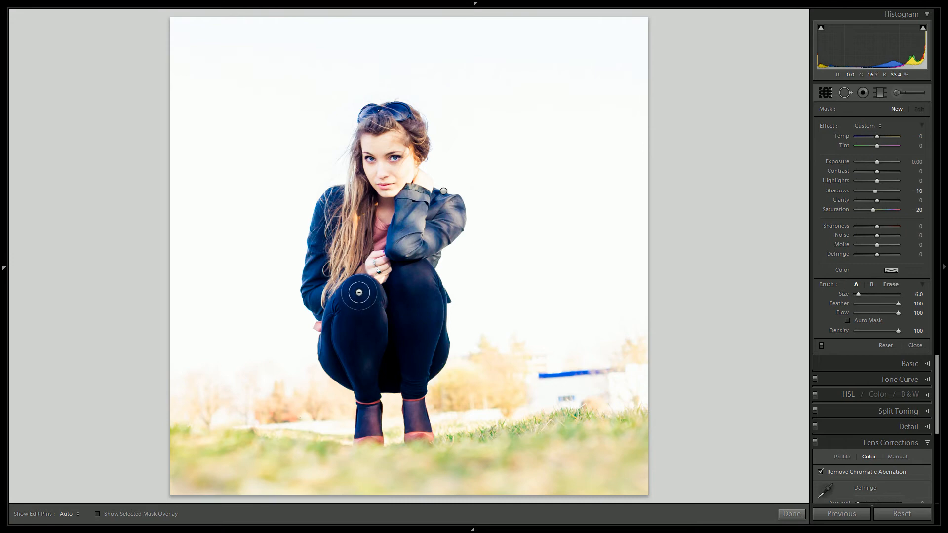
key(h)
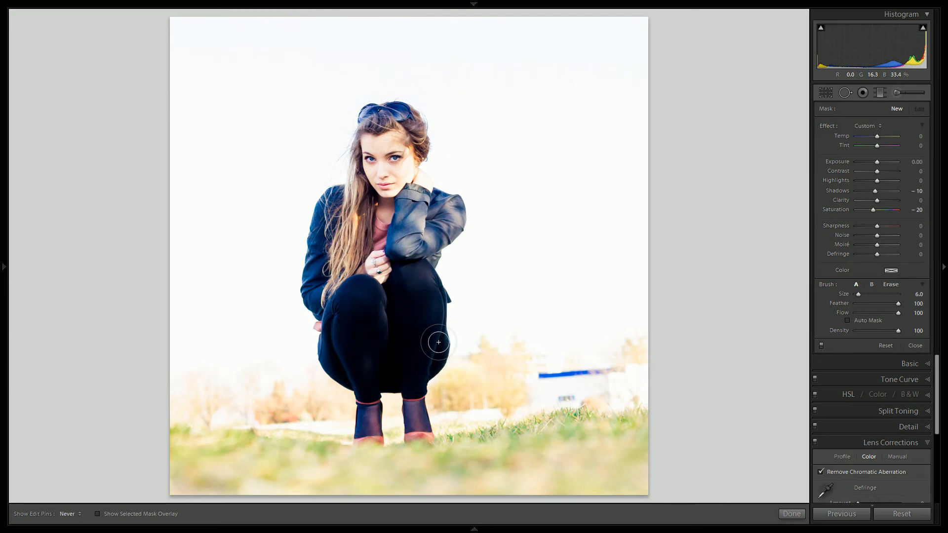
mouse_move(438, 342)
mouse_down()
mouse_move(423, 326)
mouse_move(374, 336)
mouse_move(397, 312)
mouse_up()
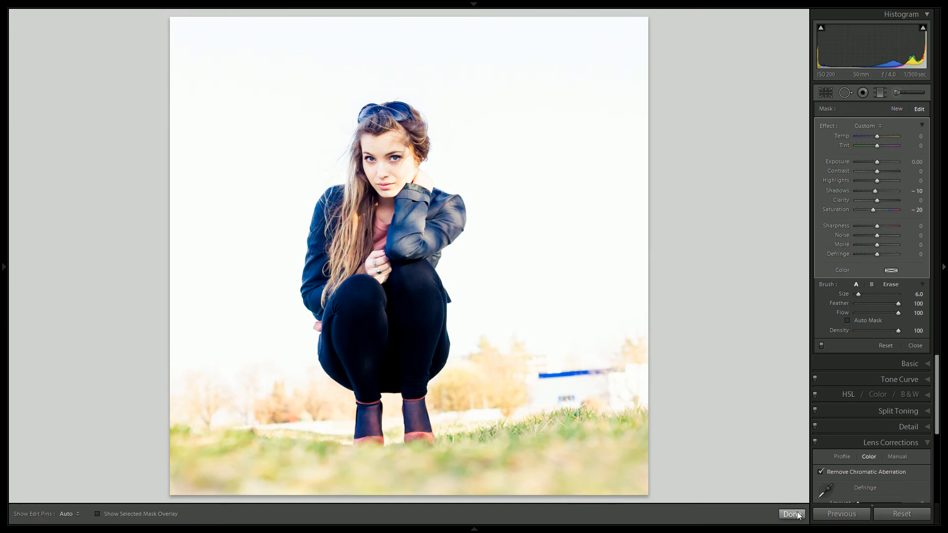
click(792, 514)
Paint the woman's hair with a new adjustment brush using Shadows 0, Saturation 0, Clarity 20 and Sharpness 20
click(895, 91)
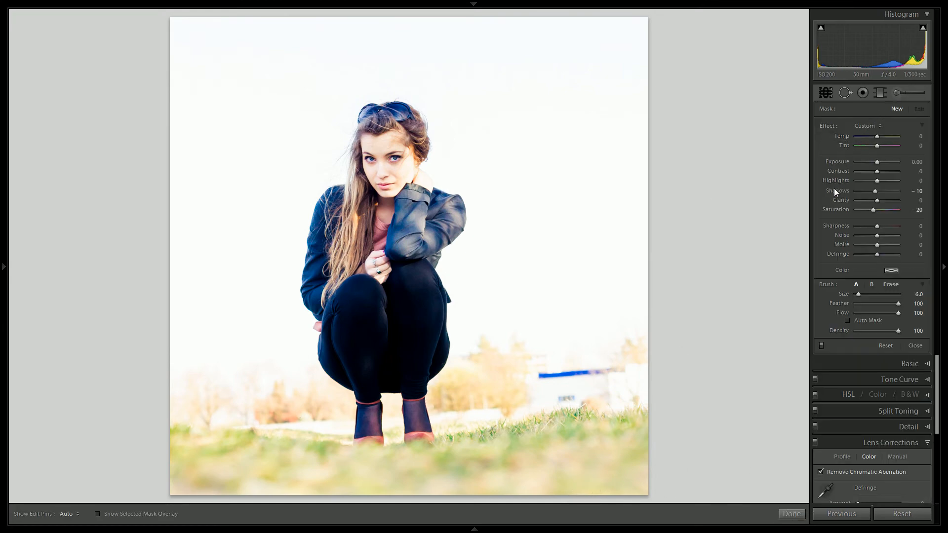
double_click(835, 190)
double_click(842, 211)
drag(877, 226, 879, 228)
key(h)
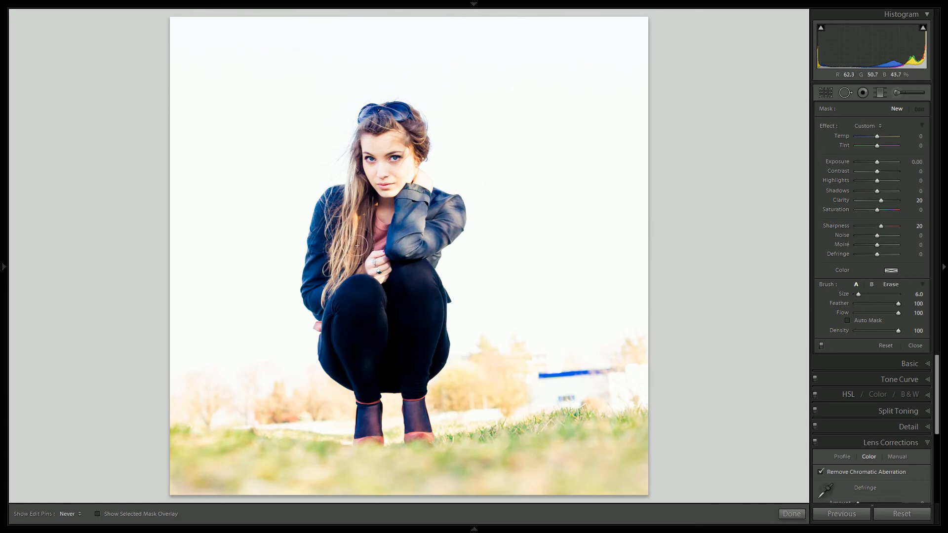
mouse_move(357, 245)
mouse_down()
mouse_move(338, 277)
mouse_move(355, 226)
mouse_move(358, 134)
mouse_move(368, 116)
mouse_move(386, 125)
mouse_move(378, 114)
mouse_move(391, 111)
mouse_move(428, 140)
mouse_move(424, 146)
mouse_move(419, 128)
mouse_up()
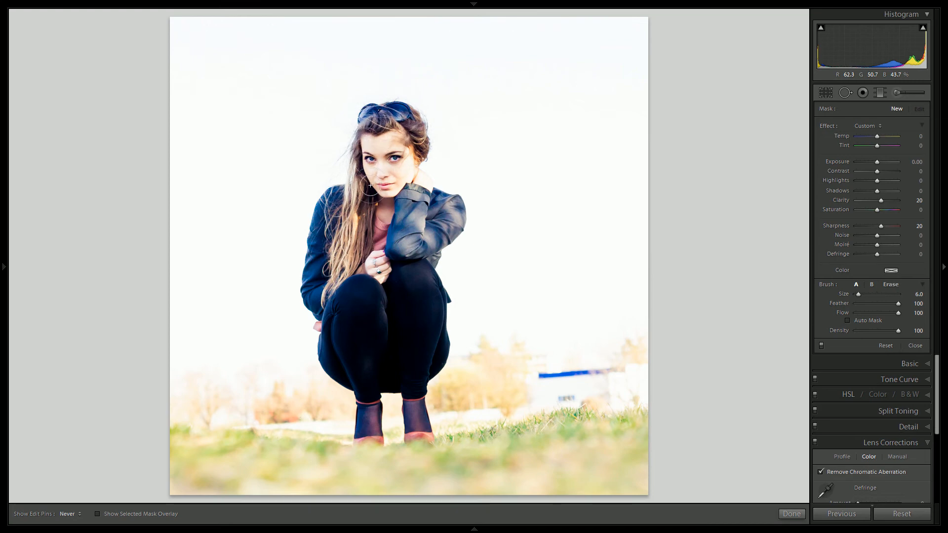
mouse_move(370, 185)
mouse_down()
mouse_move(414, 151)
mouse_move(394, 157)
mouse_move(414, 143)
mouse_move(409, 121)
mouse_move(384, 117)
mouse_move(350, 275)
mouse_move(372, 244)
mouse_up()
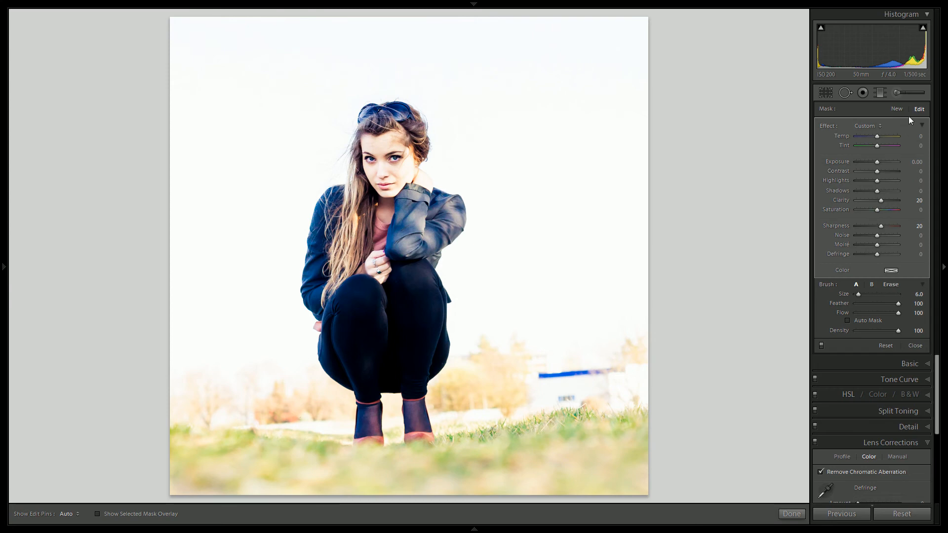
Paint both eyes with a new size 3 adjustment brush at Exposure 0.40, Clarity 20 and Sharpness 20, and compare with the original
click(895, 108)
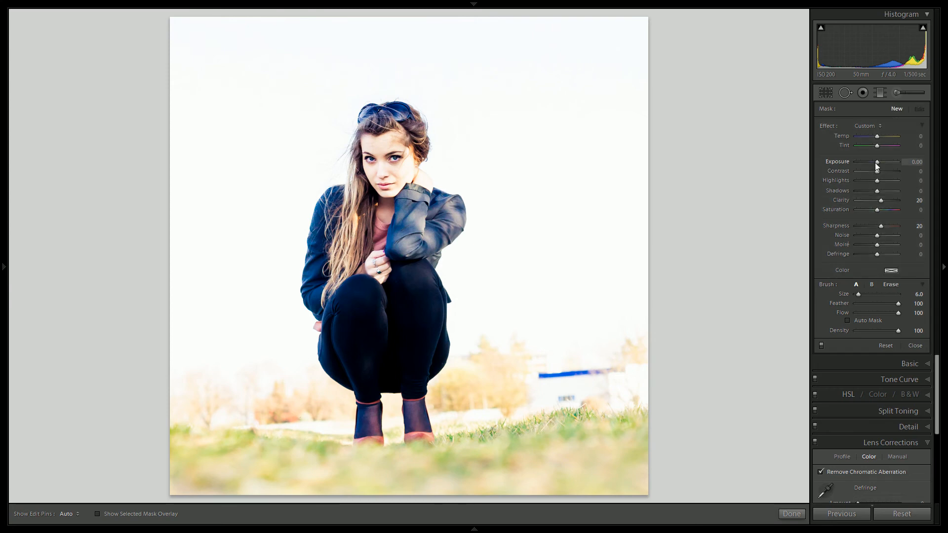
drag(876, 165, 877, 166)
click(380, 157)
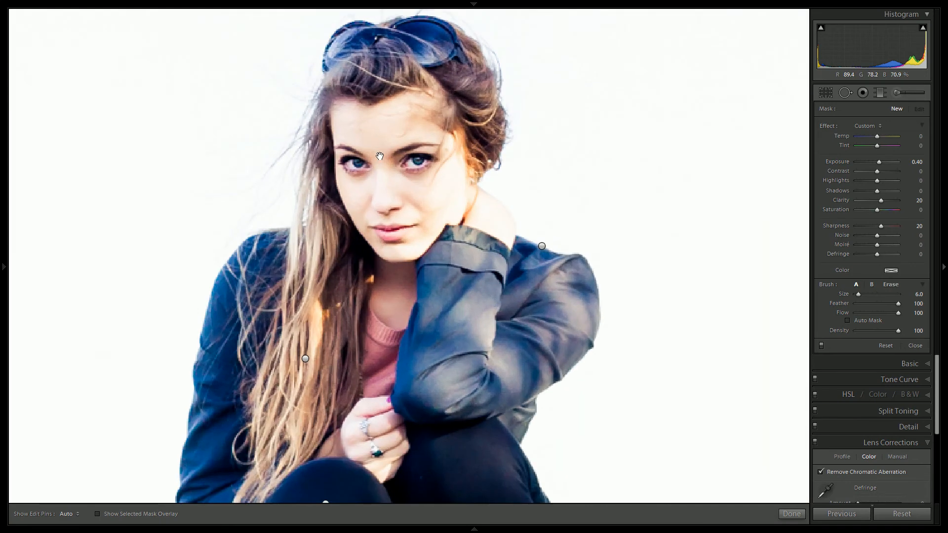
drag(346, 160, 416, 158)
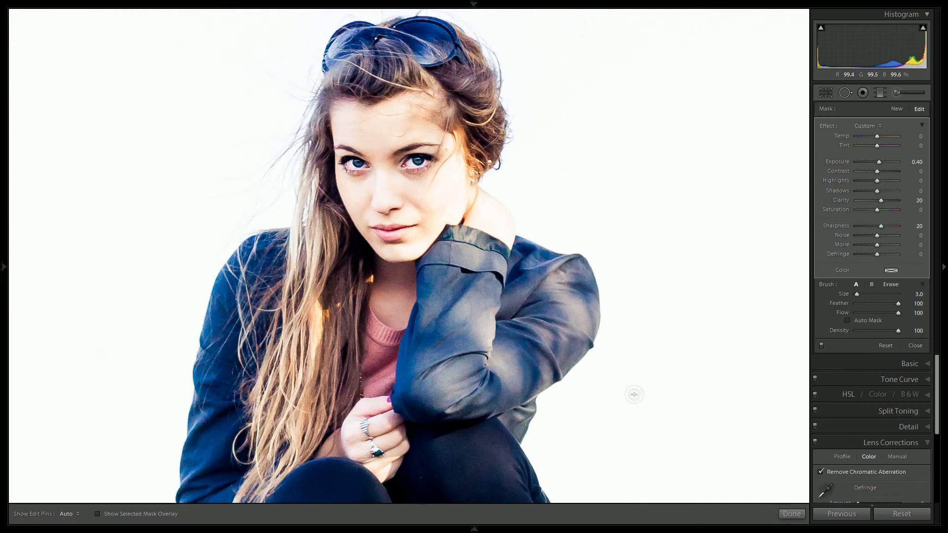
click(794, 514)
click(375, 244)
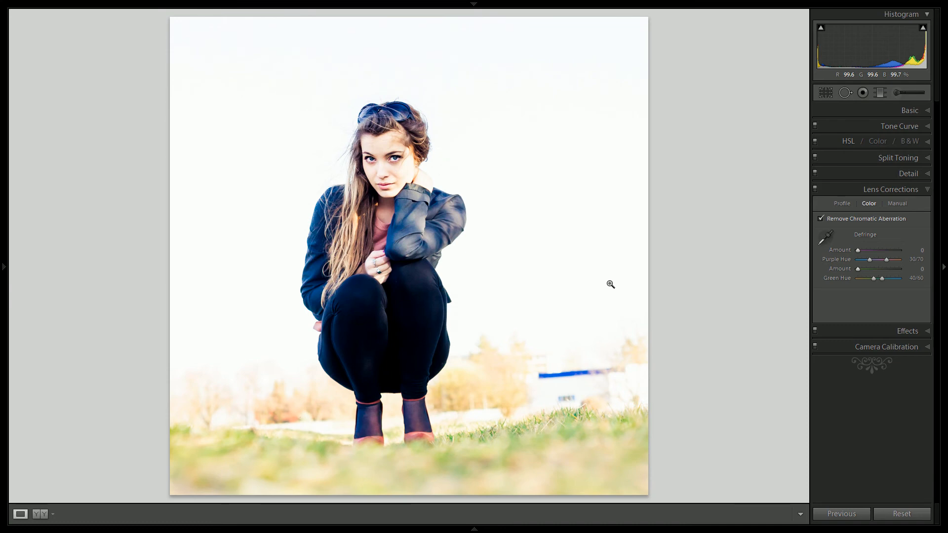
key(backslash)
key(backslash)
Heal away the blue-roofed building and the background beside it at the photo's edge with size 83 spots sampled from the sky
click(846, 92)
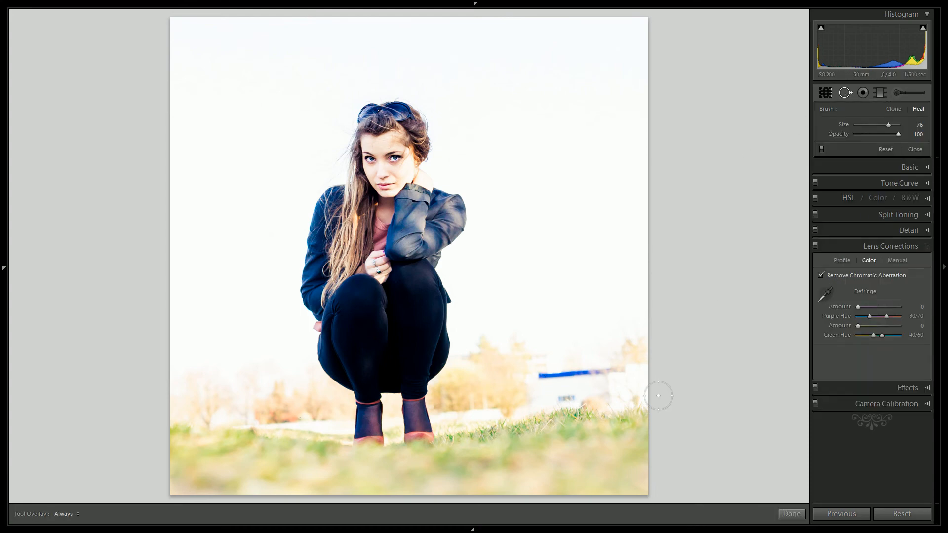
scroll(568, 361, up, 5)
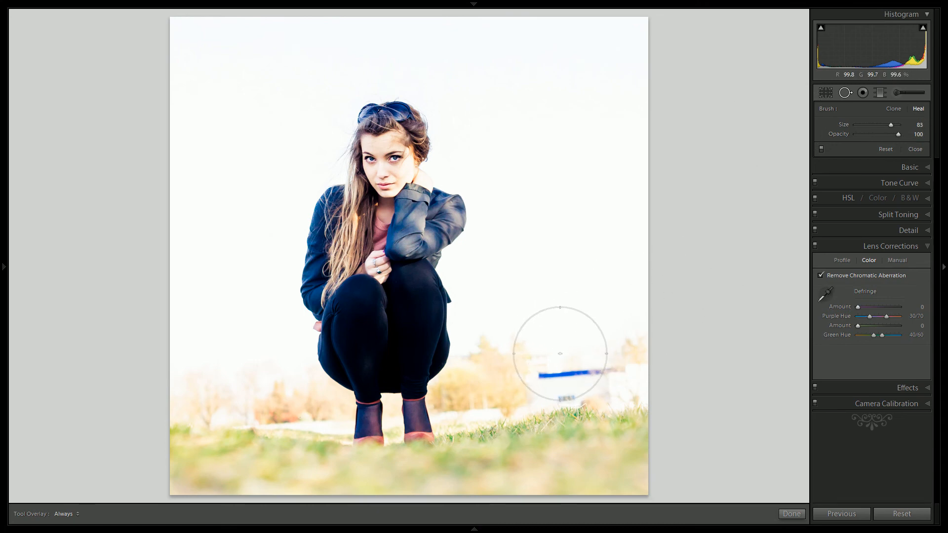
drag(570, 348, 572, 213)
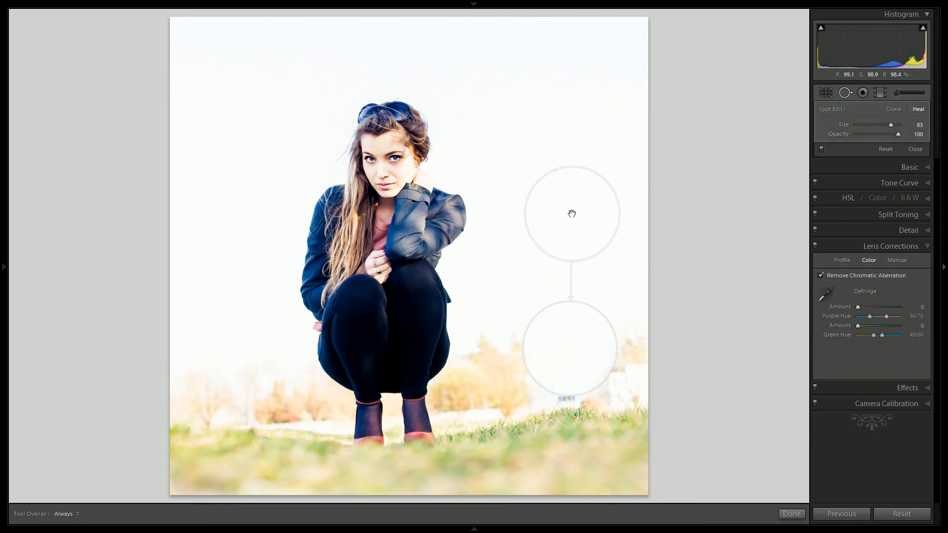
mouse_move(579, 392)
mouse_down()
mouse_move(562, 364)
mouse_move(563, 372)
mouse_up()
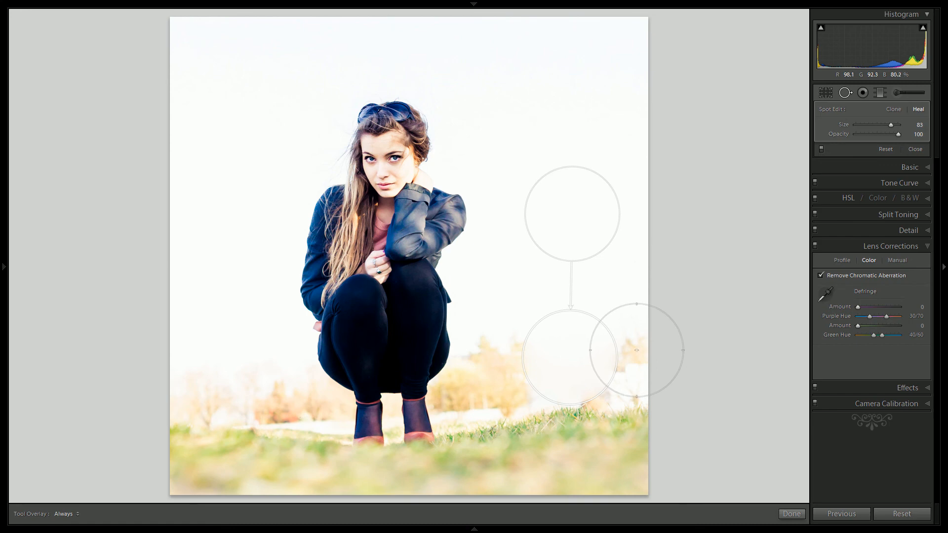
mouse_move(631, 349)
mouse_down()
mouse_move(612, 303)
mouse_move(607, 226)
mouse_move(589, 200)
mouse_up()
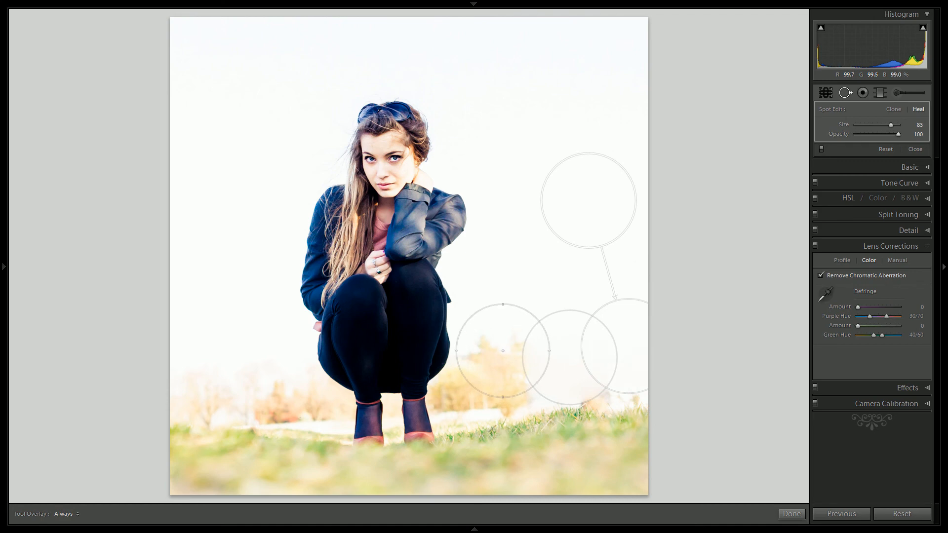
Heal away the treetops between the woman and the removed building with a size 83 sky-sampled spot, shifted up to spare the low bushes
mouse_move(503, 351)
mouse_down()
mouse_move(514, 250)
mouse_move(537, 241)
mouse_up()
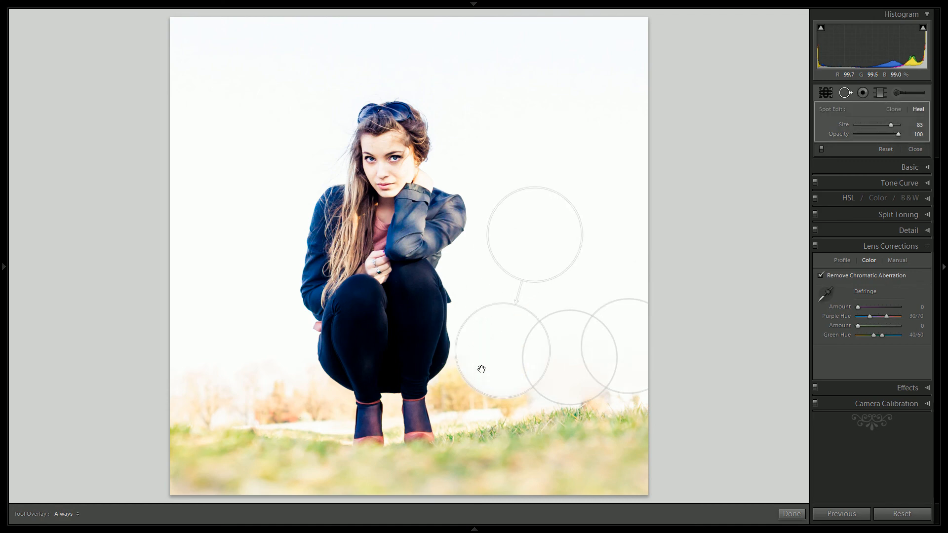
mouse_move(491, 361)
mouse_down()
mouse_move(503, 337)
mouse_move(487, 345)
mouse_up()
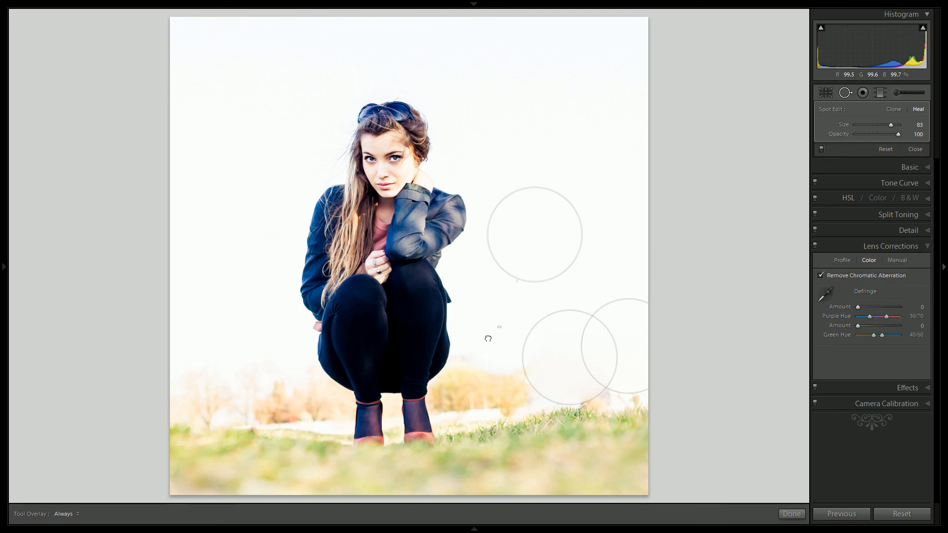
drag(488, 339, 487, 339)
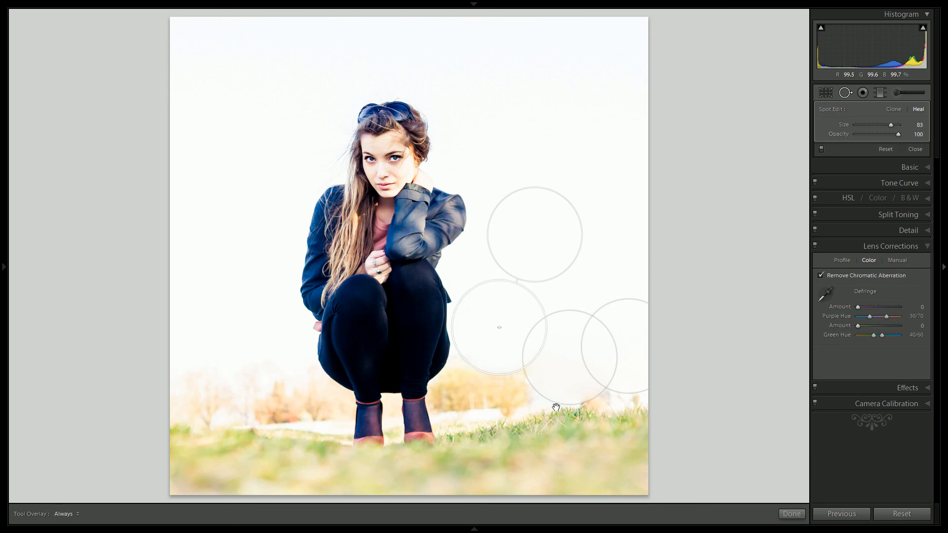
click(791, 513)
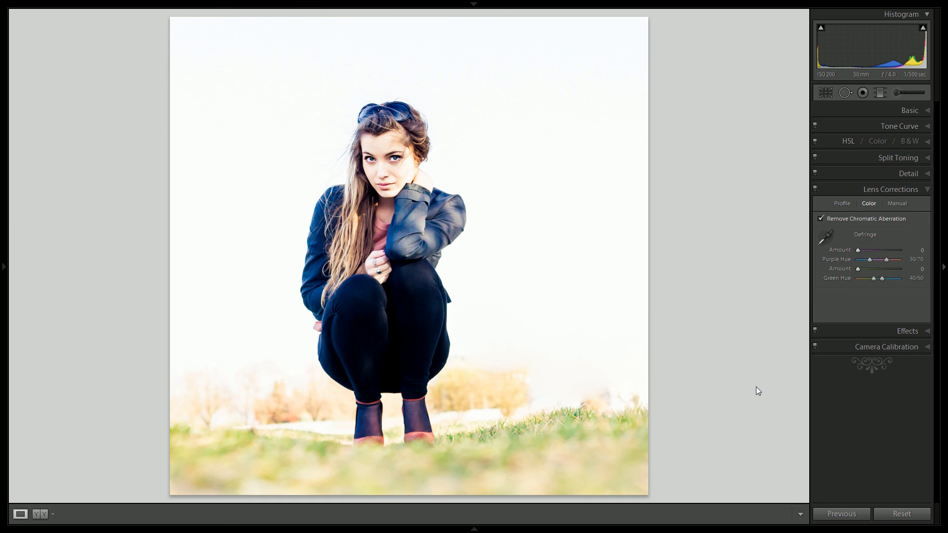
Heal a small area on the woman's lower leg with a size 76 spot sampled from just above, and compare with the original photo
click(845, 92)
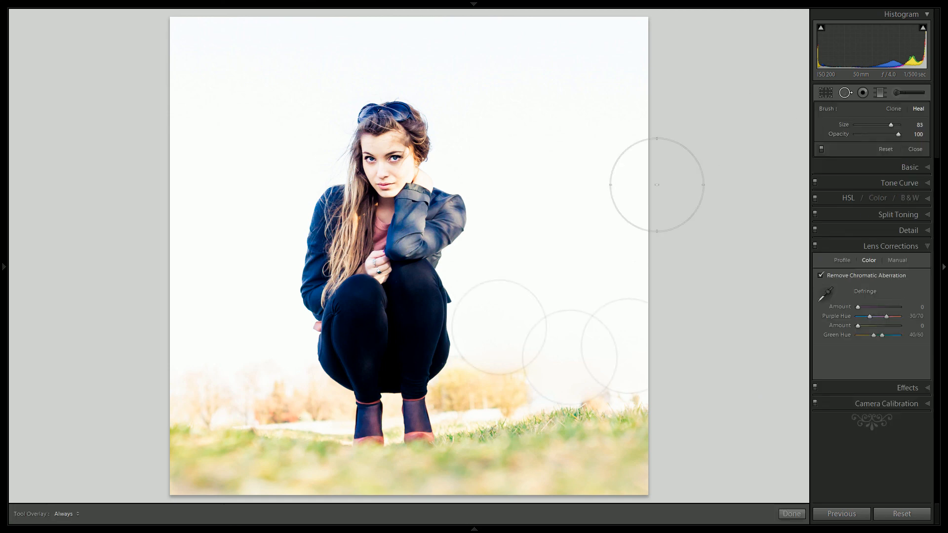
scroll(384, 366, down, 7)
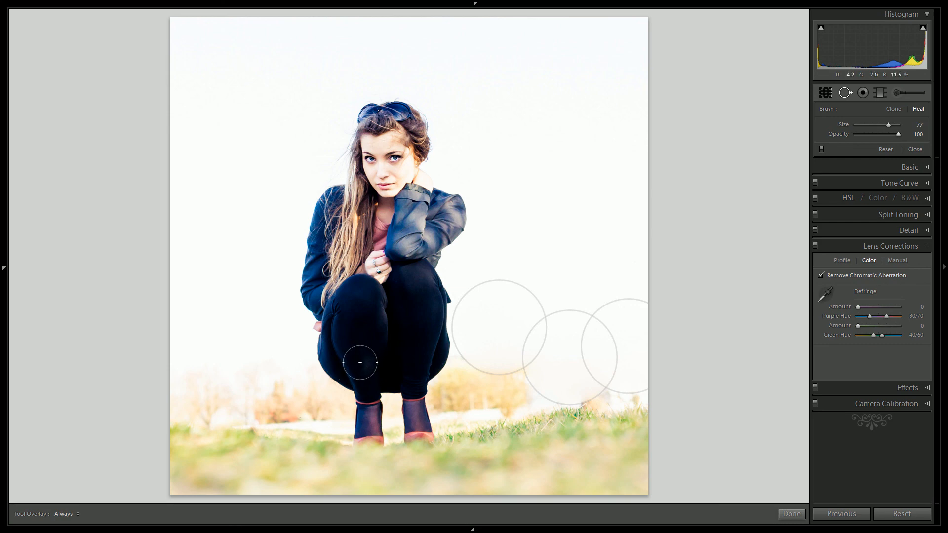
click(364, 363)
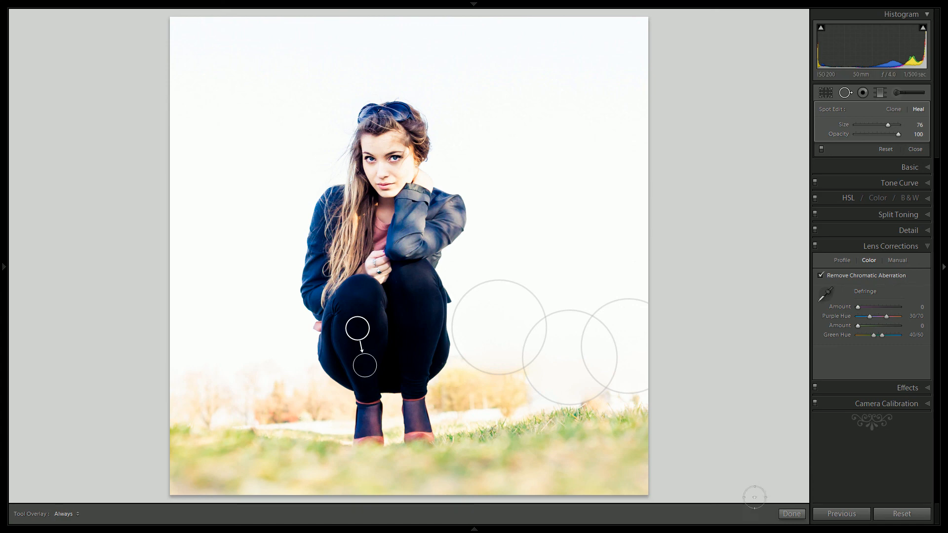
click(791, 514)
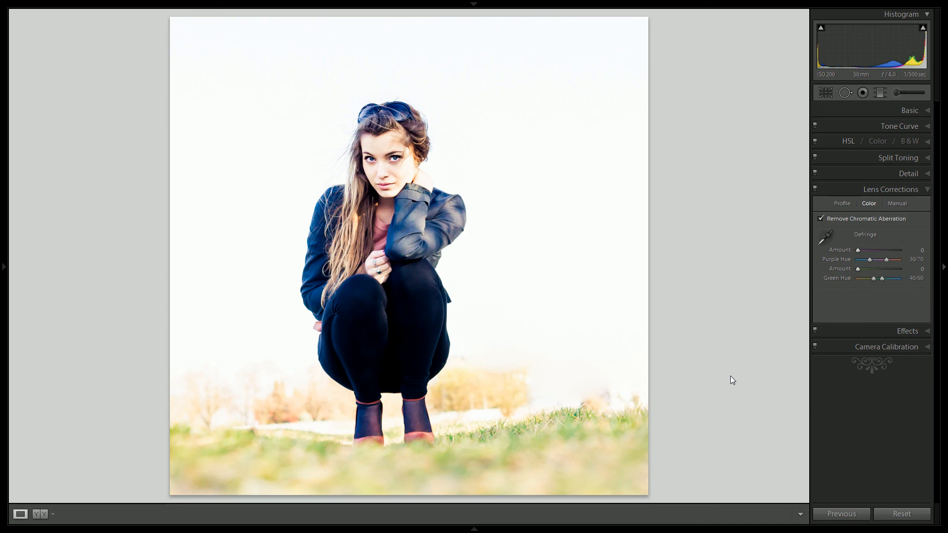
key(backslash)
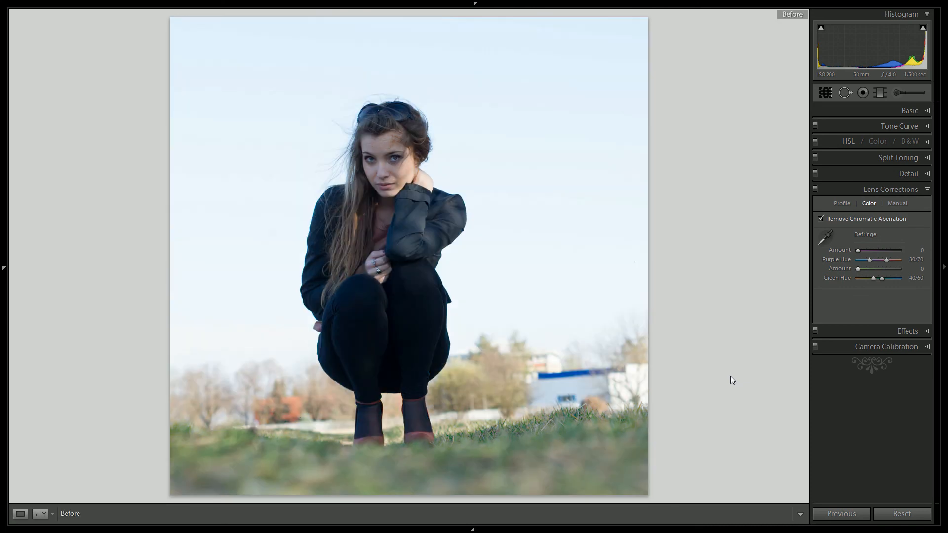
key(backslash)
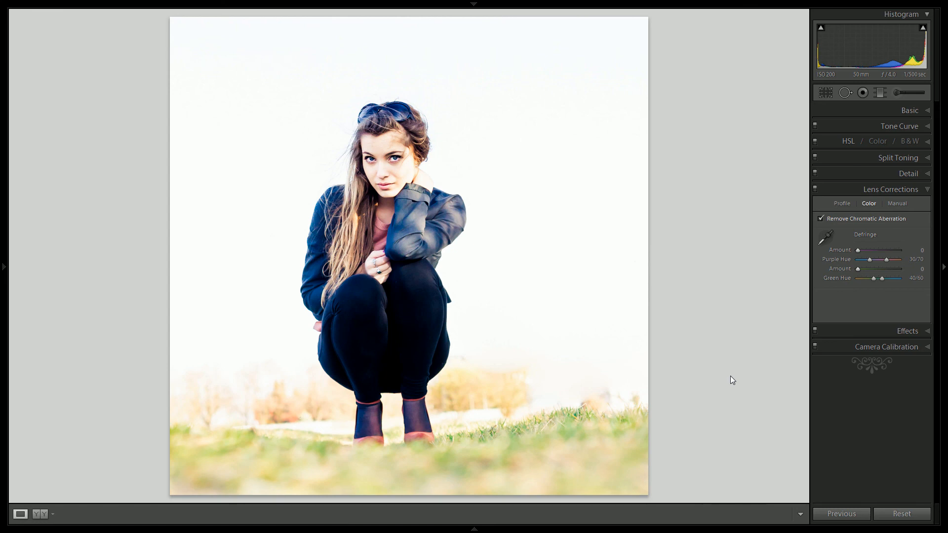